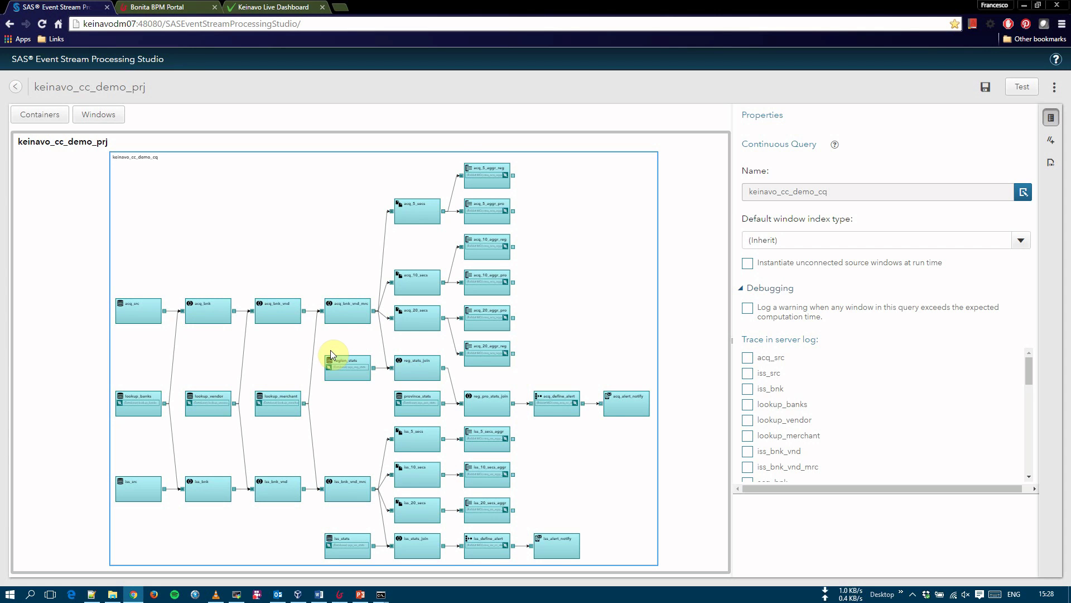
pyautogui.scroll(3, 335, 354)
pyautogui.moveTo(411, 425); pyautogui.dragTo(73, 279)
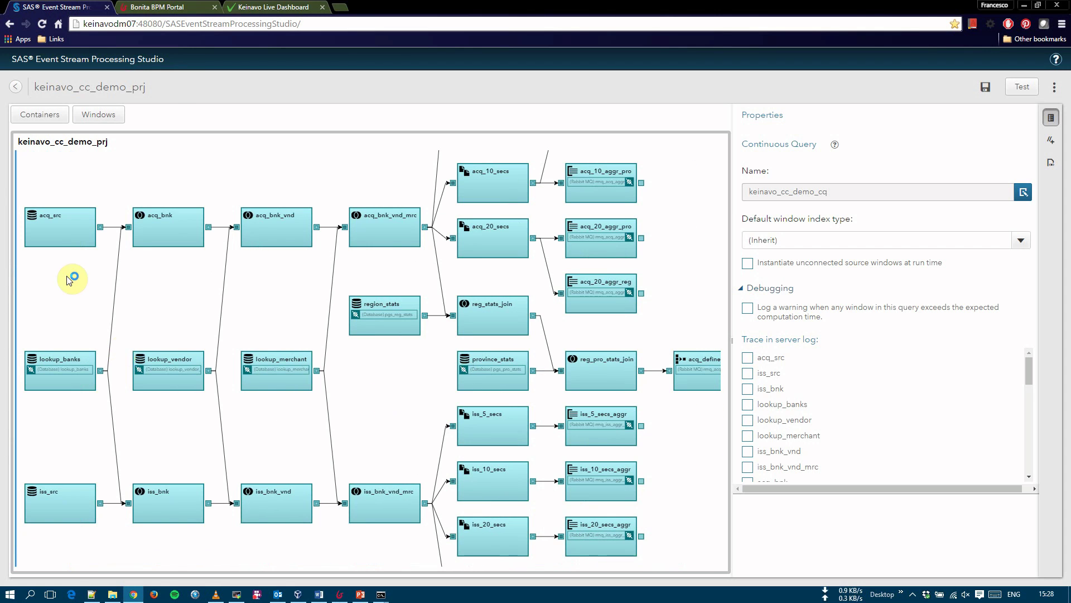
pyautogui.click(53, 240)
pyautogui.click(68, 499)
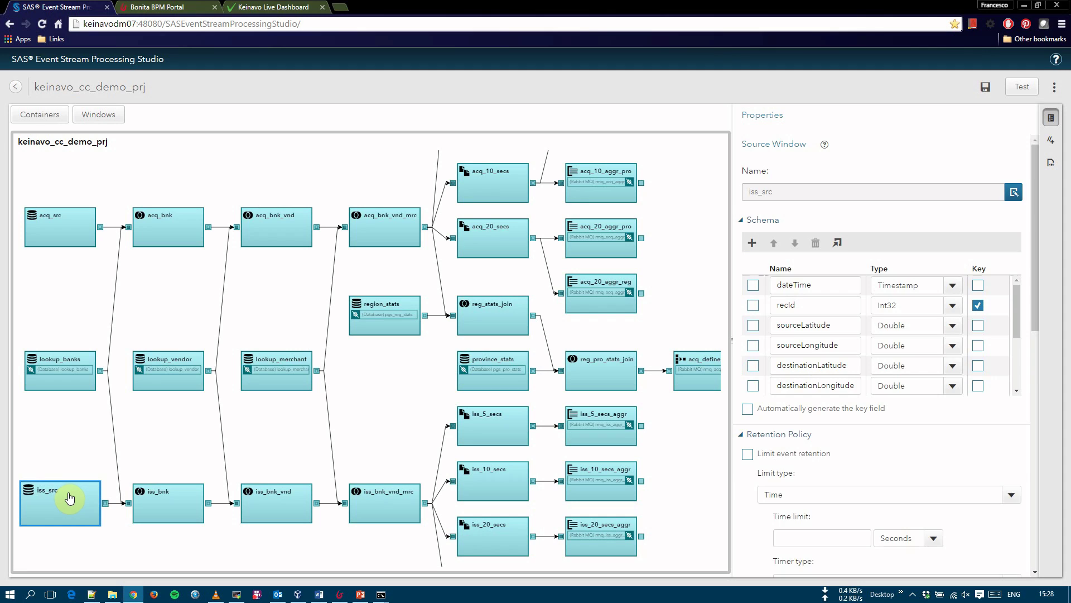
pyautogui.click(74, 387)
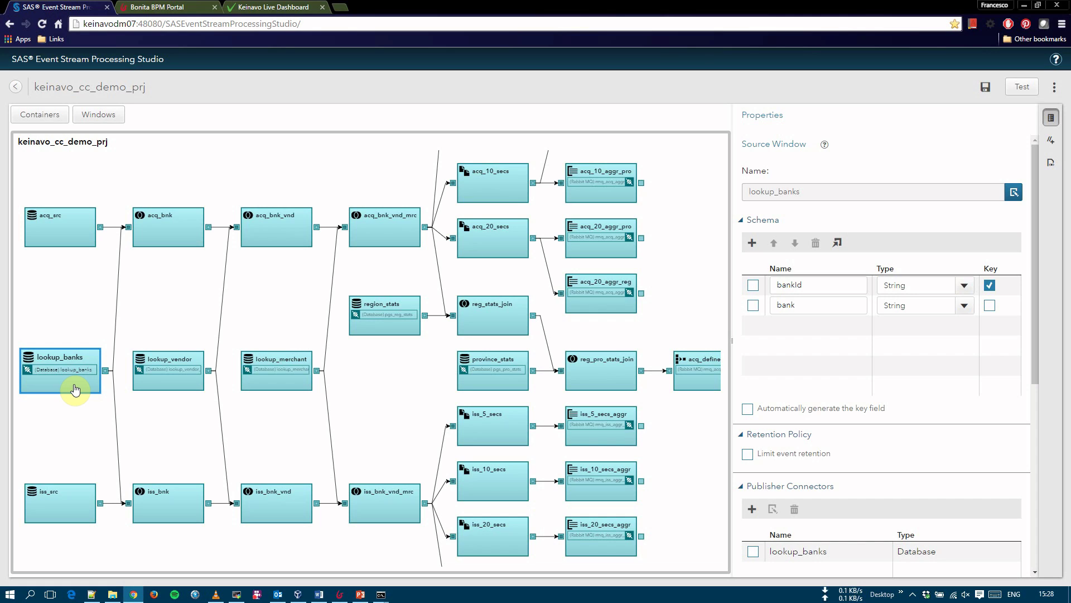
pyautogui.click(151, 382)
pyautogui.click(273, 389)
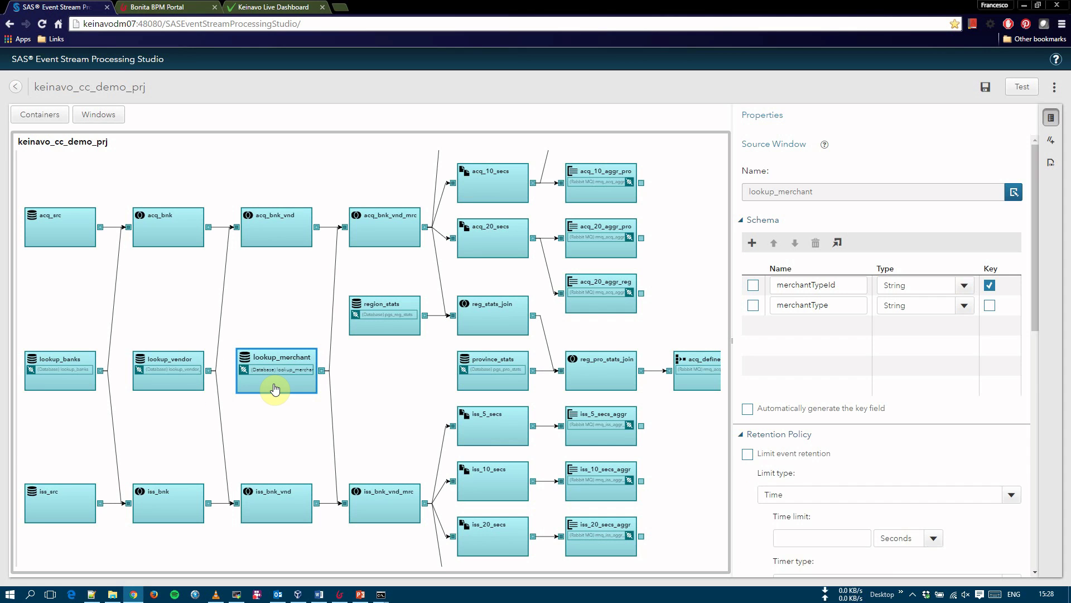
pyautogui.click(397, 235)
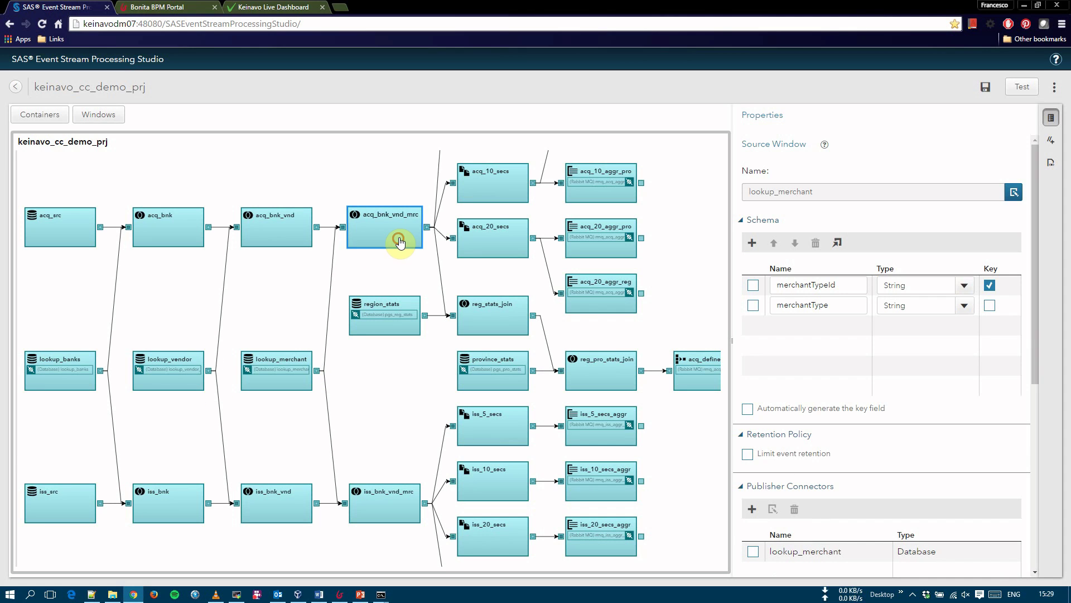
pyautogui.click(391, 523)
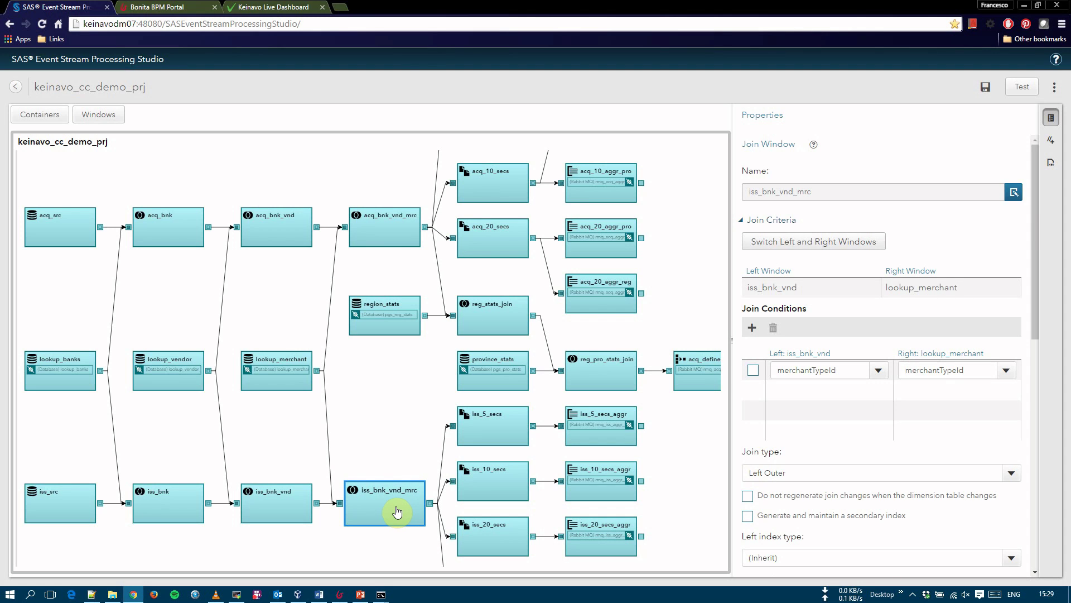
pyautogui.click(358, 501)
pyautogui.scroll(-2, 352, 486)
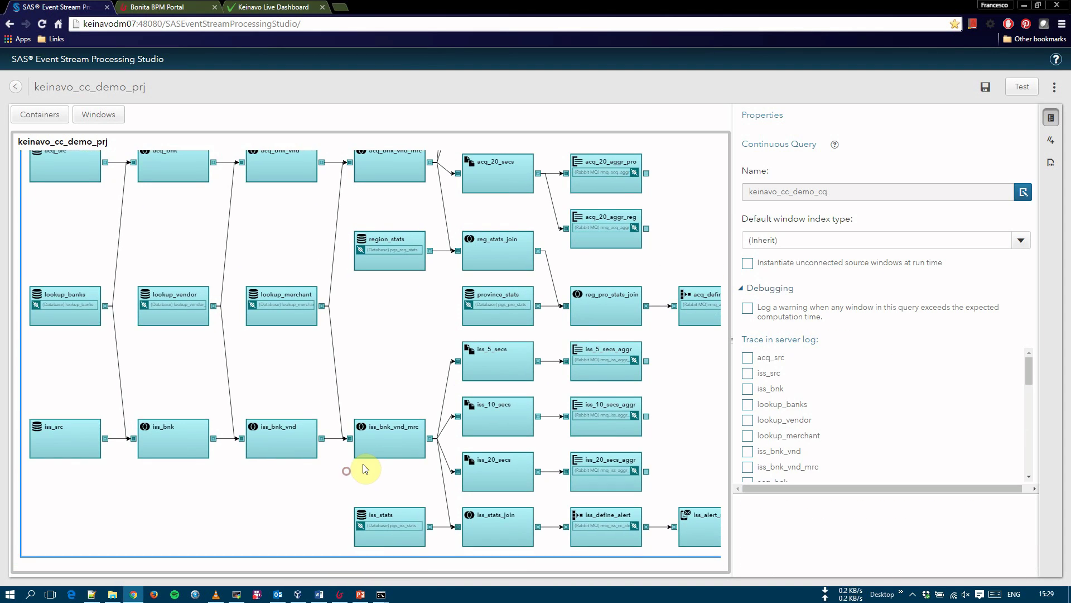
# Review the iss_src schema, iss_5_secs and iss_20_secs retention, and iss_5_secs_aggr aggregated fields
pyautogui.click(68, 460)
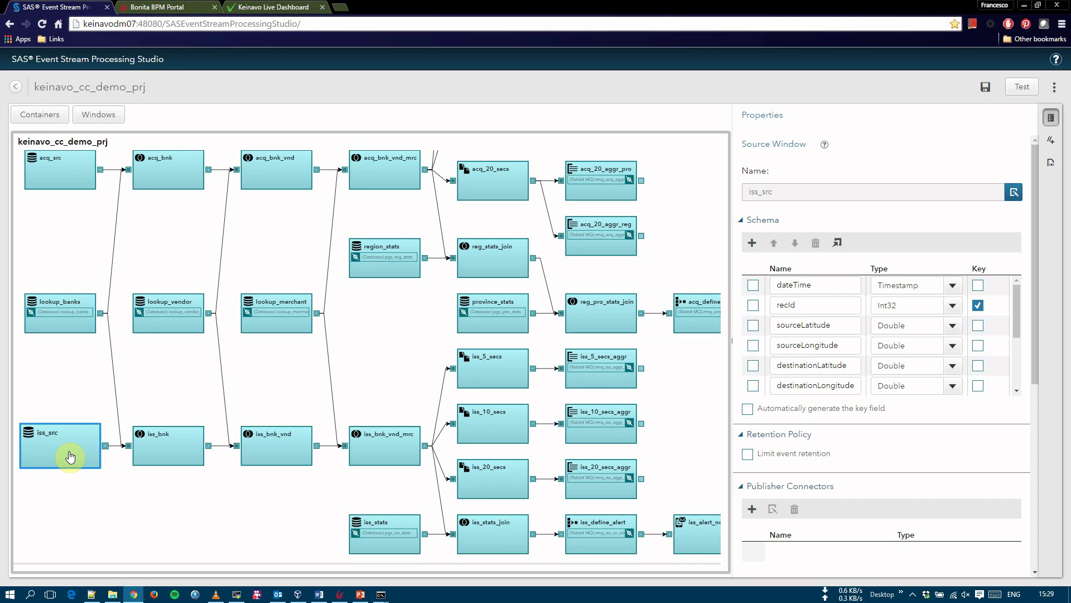
pyautogui.click(496, 374)
pyautogui.click(498, 477)
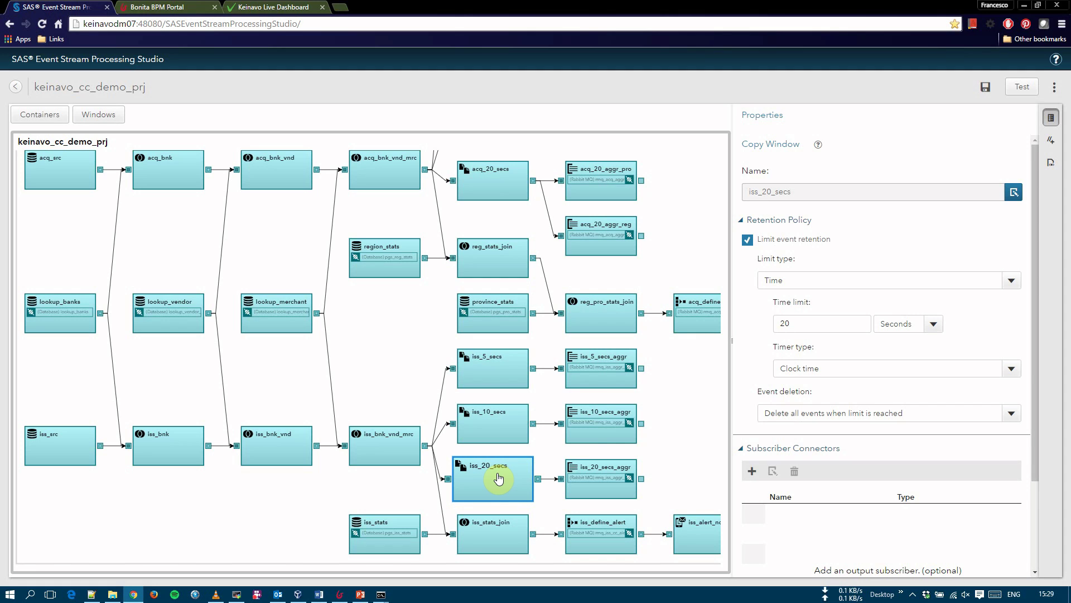
pyautogui.click(611, 388)
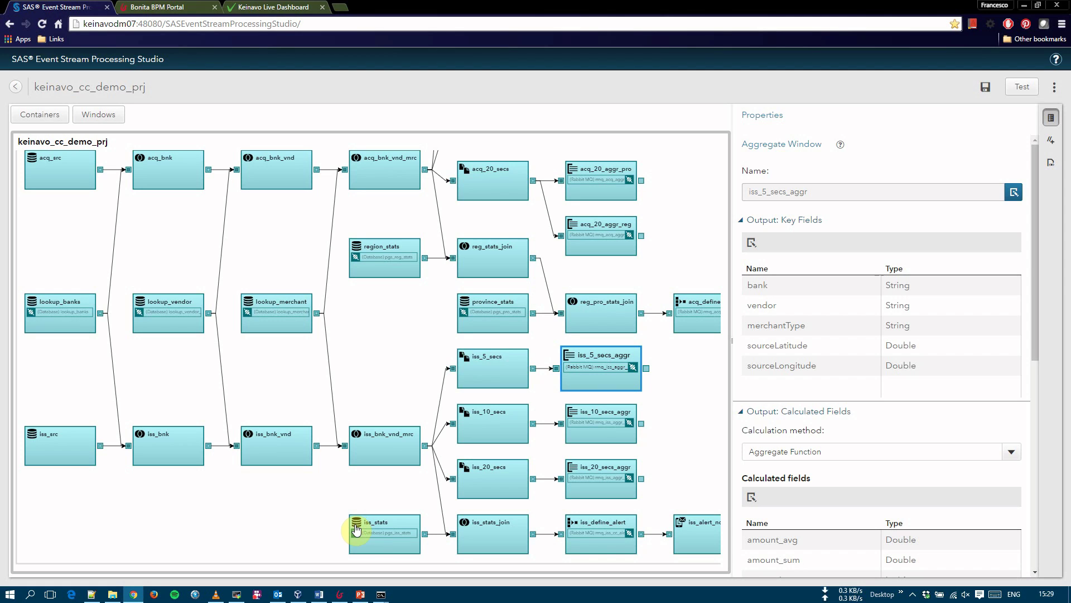
# Show iss_stats_join's Left Outer join of iss_bnk_vnd_mrc and iss_stats on sourceLatitude and sourceLongitude
pyautogui.click(478, 532)
pyautogui.moveTo(258, 512); pyautogui.dragTo(103, 502)
pyautogui.click(341, 530)
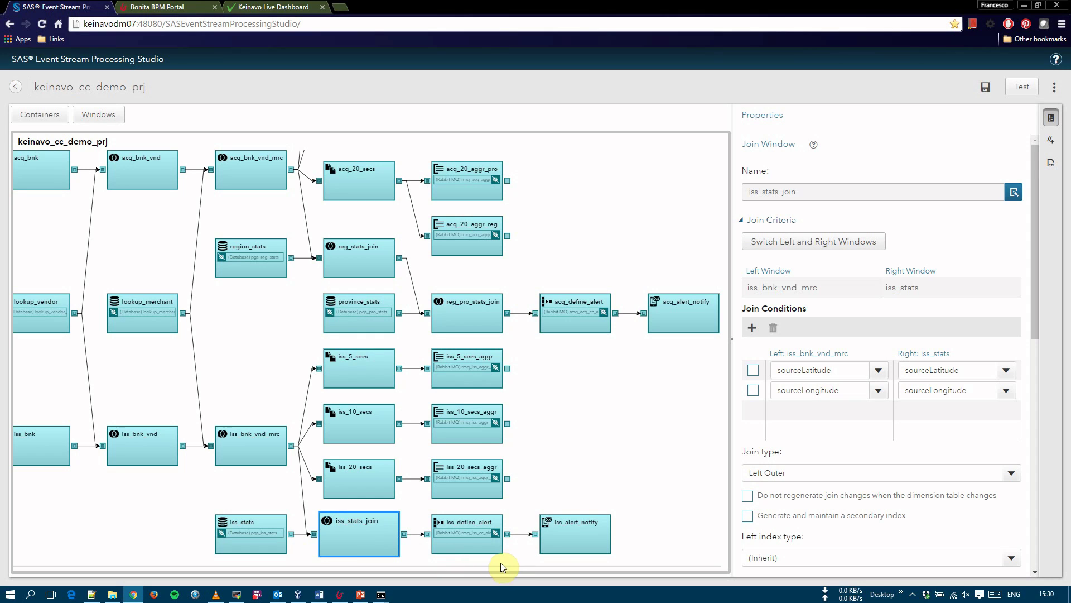
# Read iss_define_alert's DS2 input handler on iss_stats_join, which flags amounts above am_iss_p95
pyautogui.click(479, 545)
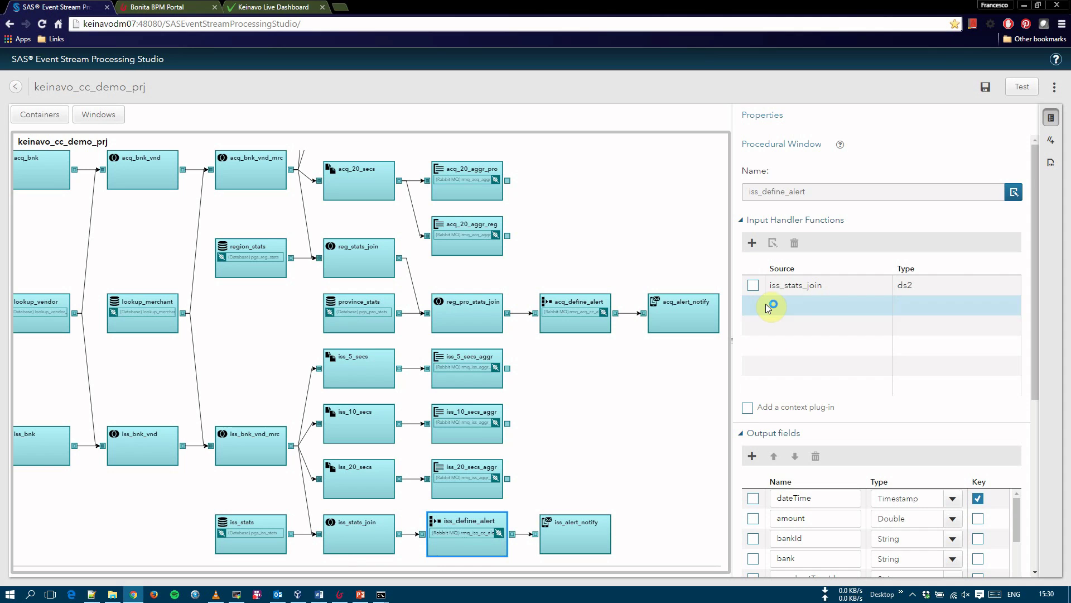
pyautogui.click(754, 285)
pyautogui.click(774, 244)
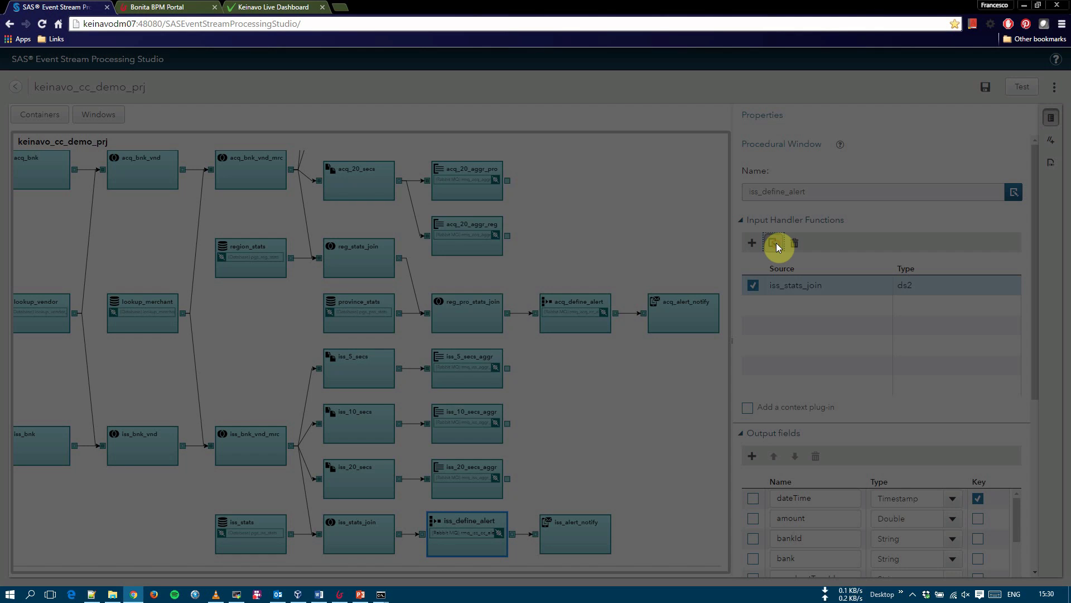
pyautogui.moveTo(635, 334); pyautogui.dragTo(629, 376)
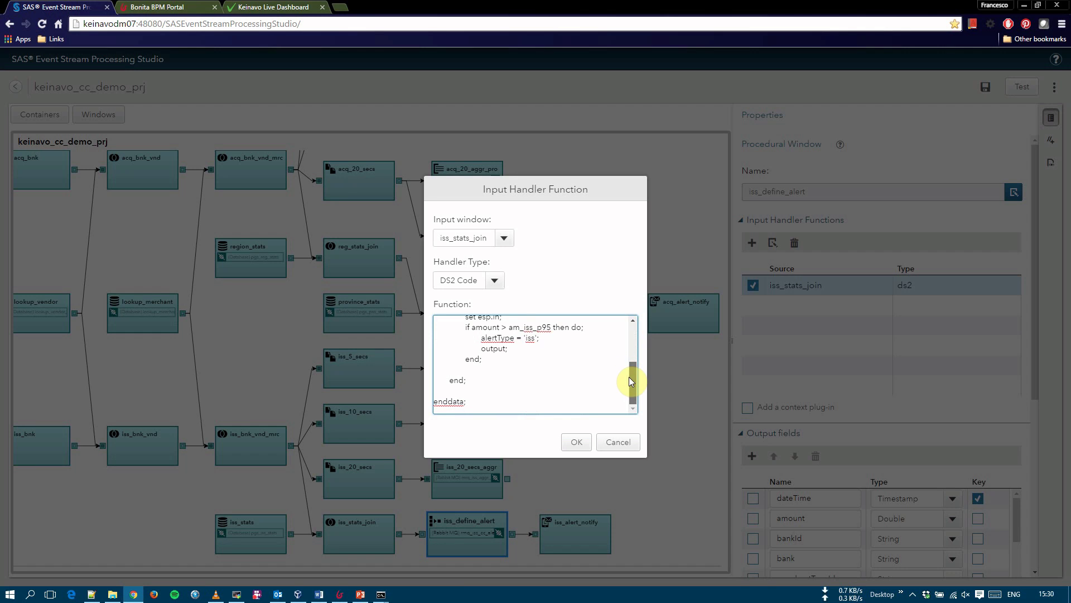
pyautogui.click(578, 442)
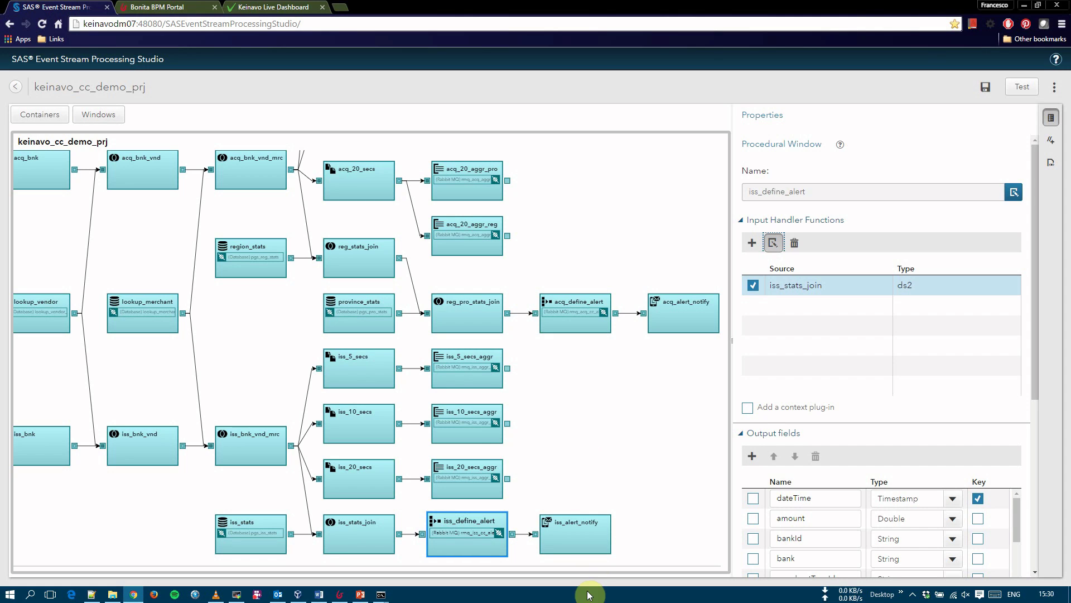
# Review iss_alert_notify's SMTP server on port 25 and its email delivery channel
pyautogui.click(580, 539)
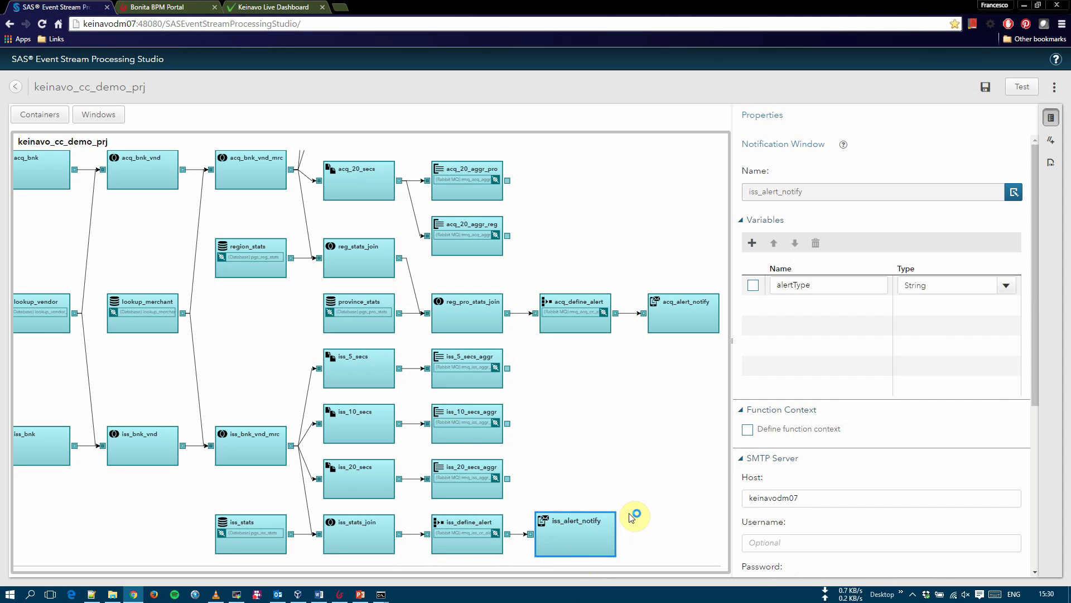
pyautogui.scroll(-4, 826, 310)
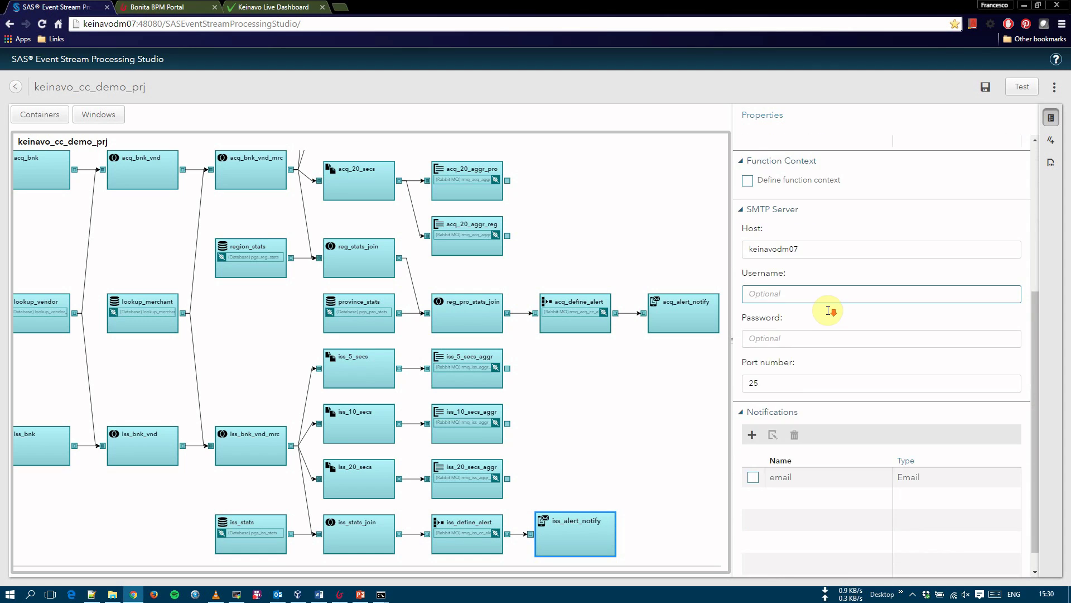
pyautogui.scroll(-1, 828, 310)
pyautogui.click(753, 451)
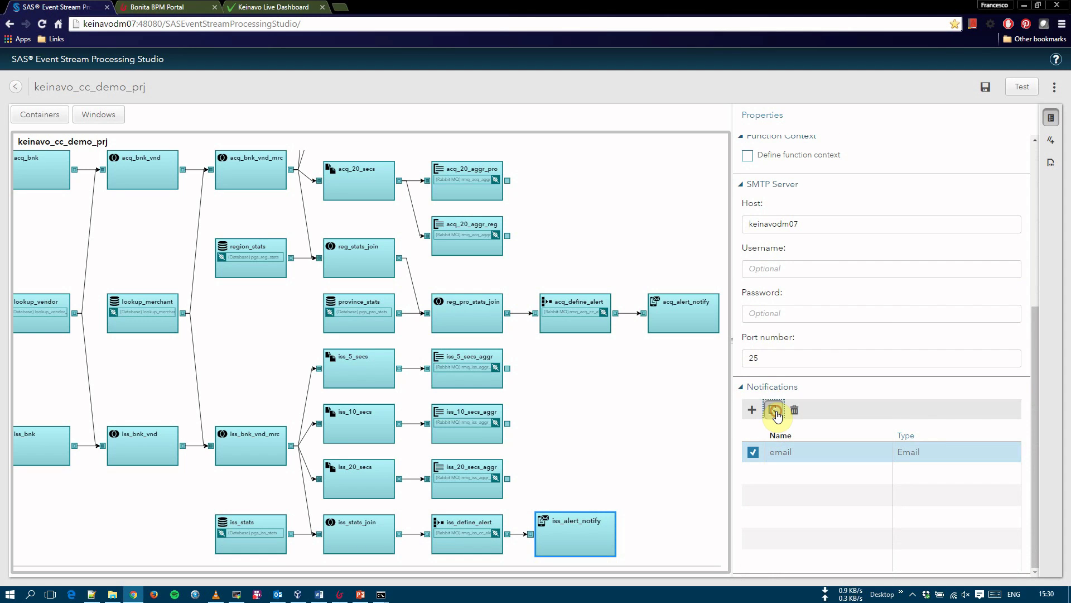
pyautogui.click(776, 413)
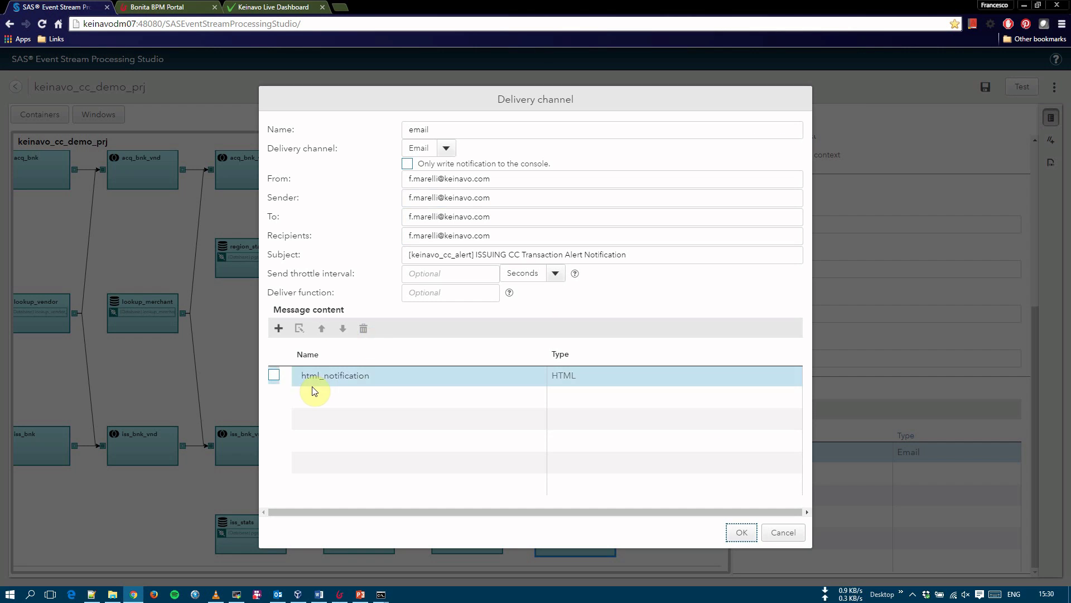
# Inspect the html_notification HTML template, highlighting its card number placeholder
pyautogui.click(272, 378)
pyautogui.click(300, 328)
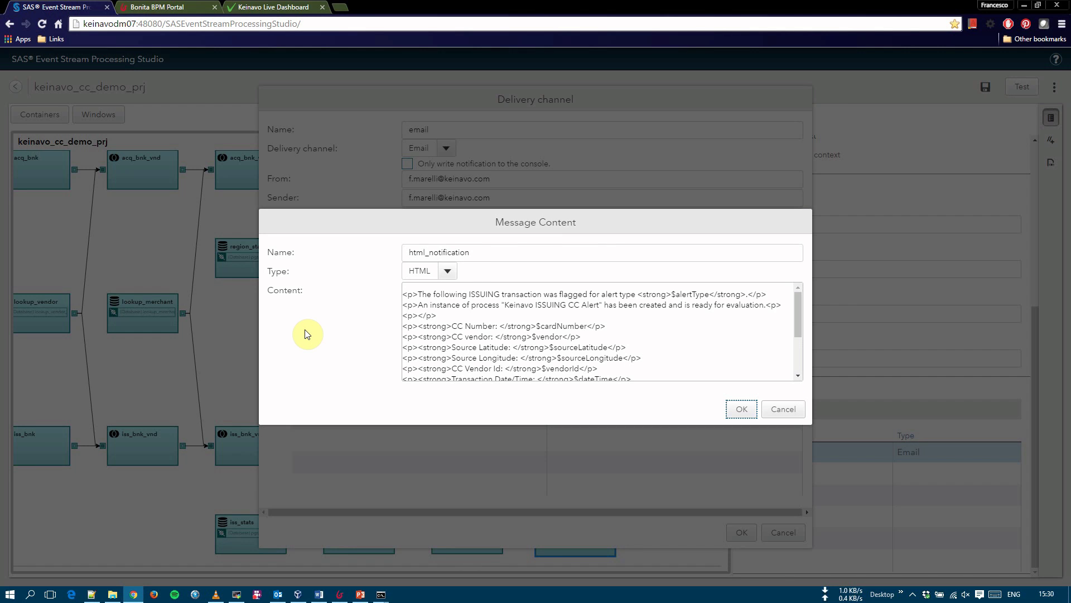
pyautogui.click(467, 368)
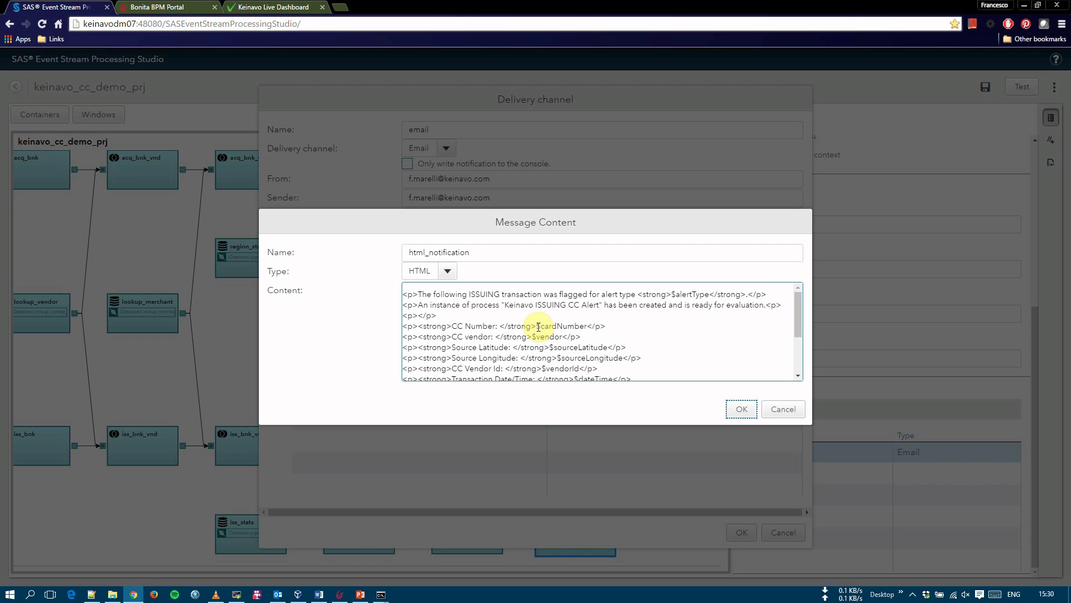
pyautogui.moveTo(537, 327); pyautogui.dragTo(557, 335)
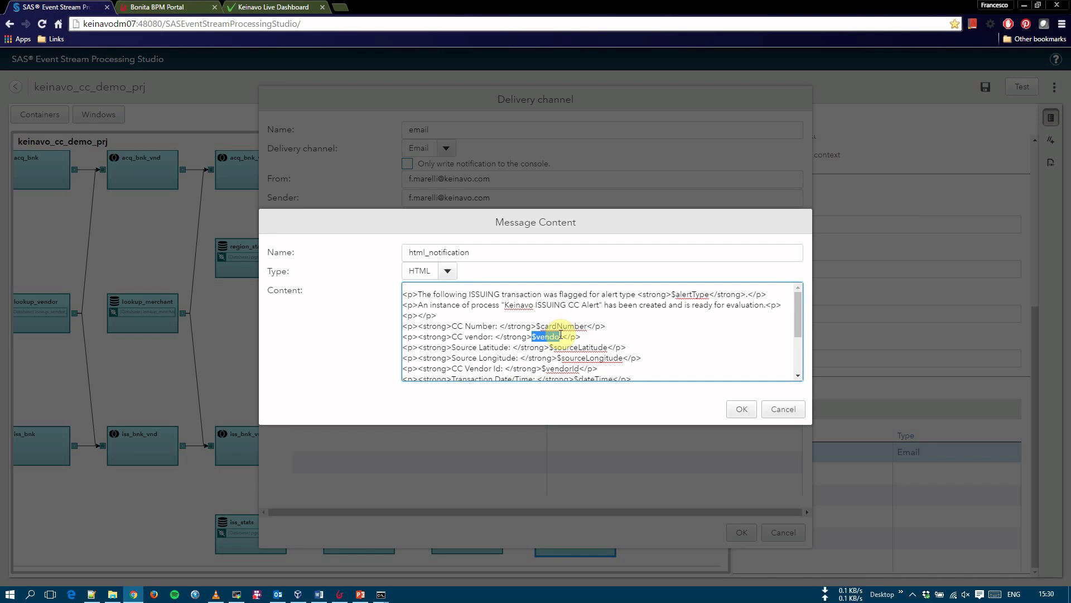
pyautogui.click(737, 410)
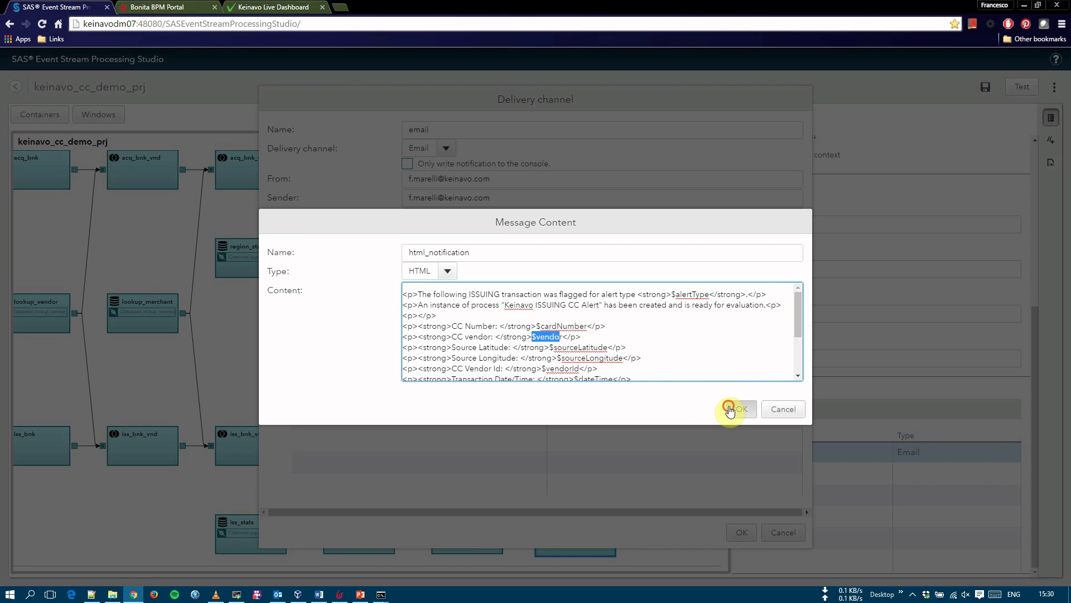
pyautogui.click(749, 533)
pyautogui.scroll(-5, 489, 332)
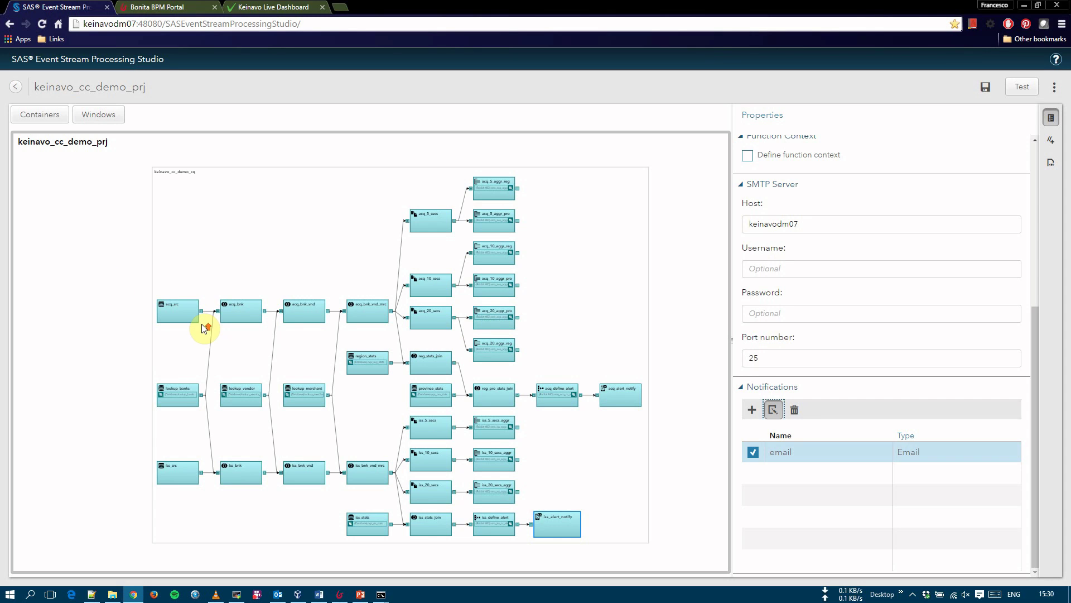
# Check the retention settings of the acq_5_secs, acq_10_secs and acq_20_secs copy windows
pyautogui.scroll(1, 202, 325)
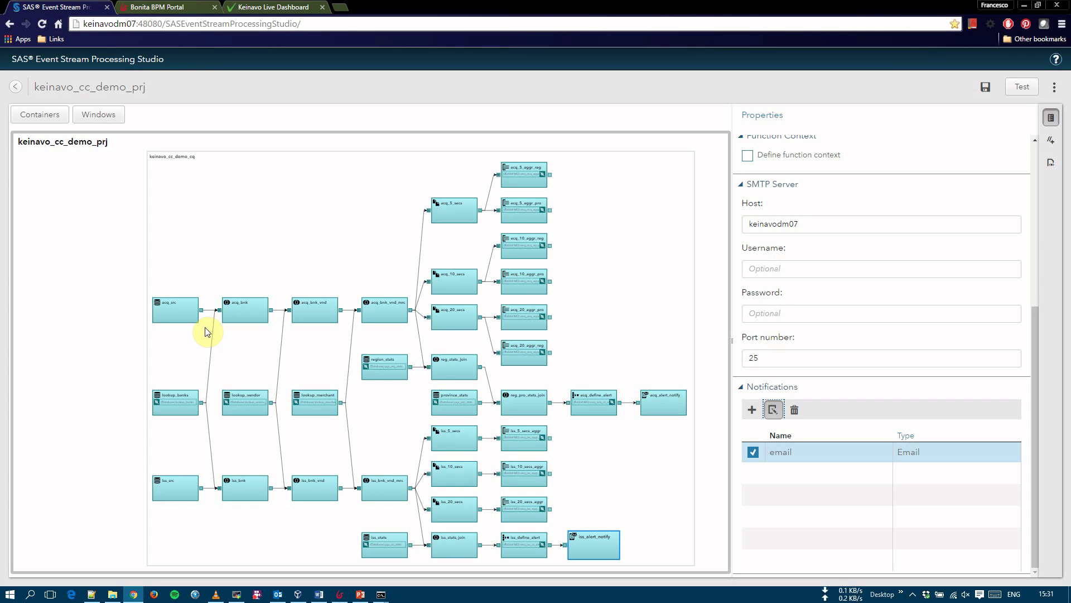
pyautogui.scroll(2, 631, 341)
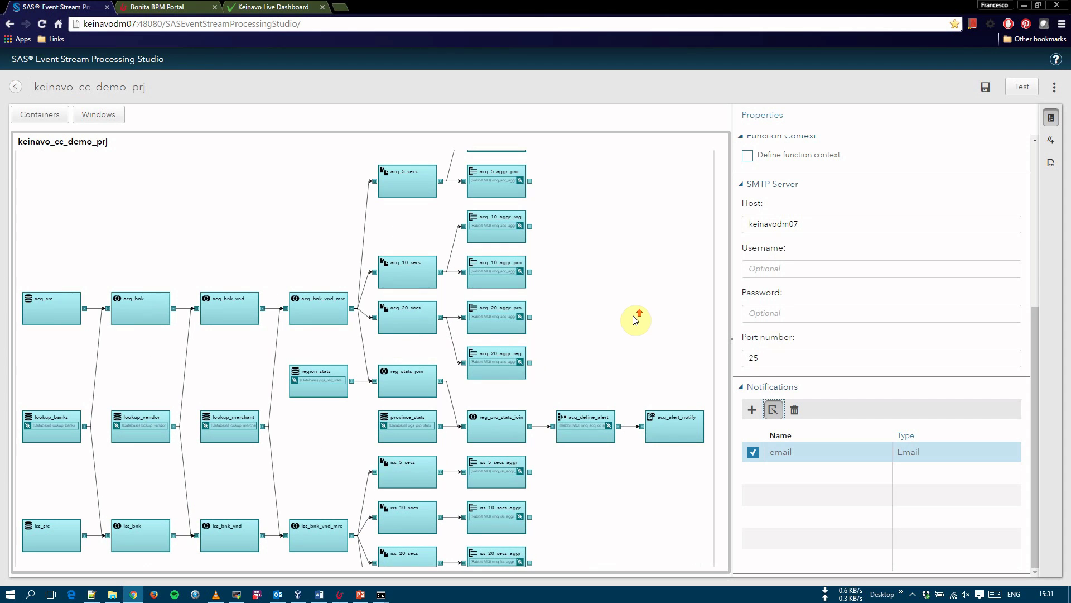
pyautogui.moveTo(622, 306); pyautogui.dragTo(530, 362)
pyautogui.click(411, 229)
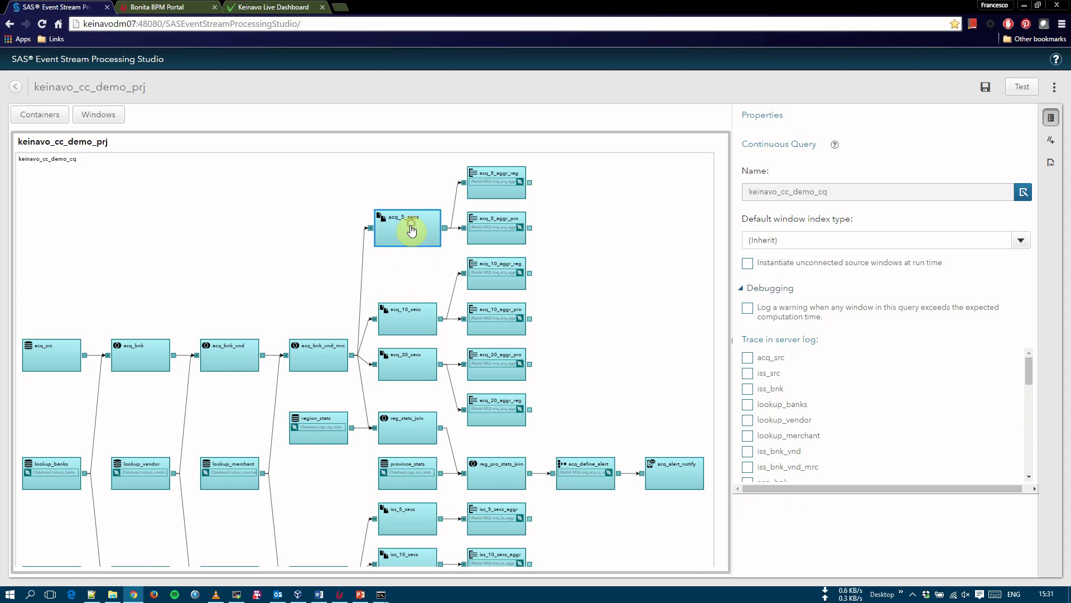
pyautogui.click(411, 329)
pyautogui.click(411, 363)
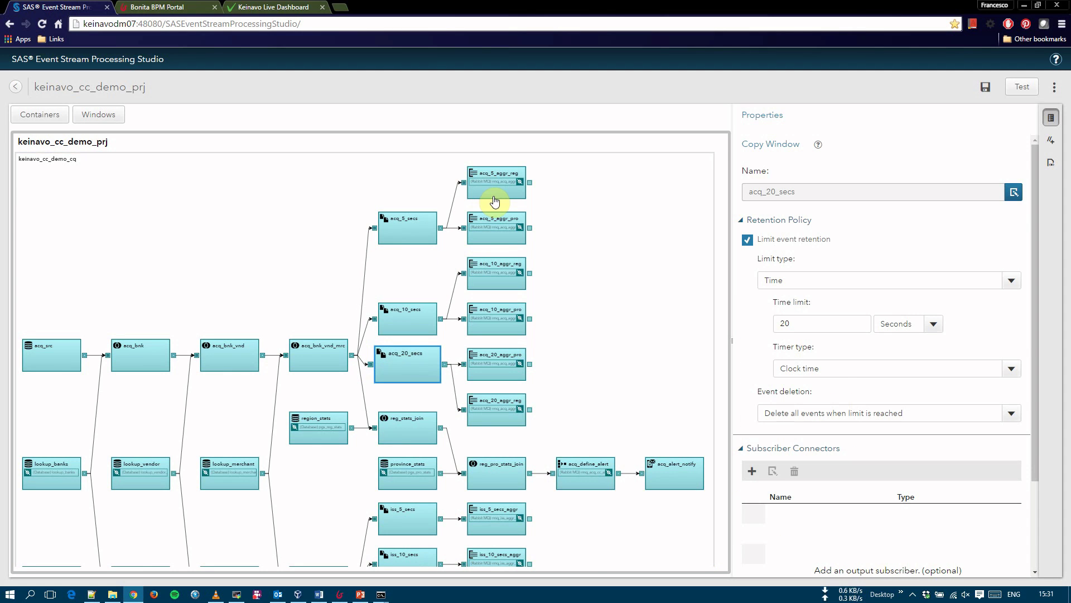
pyautogui.click(428, 236)
pyautogui.click(411, 325)
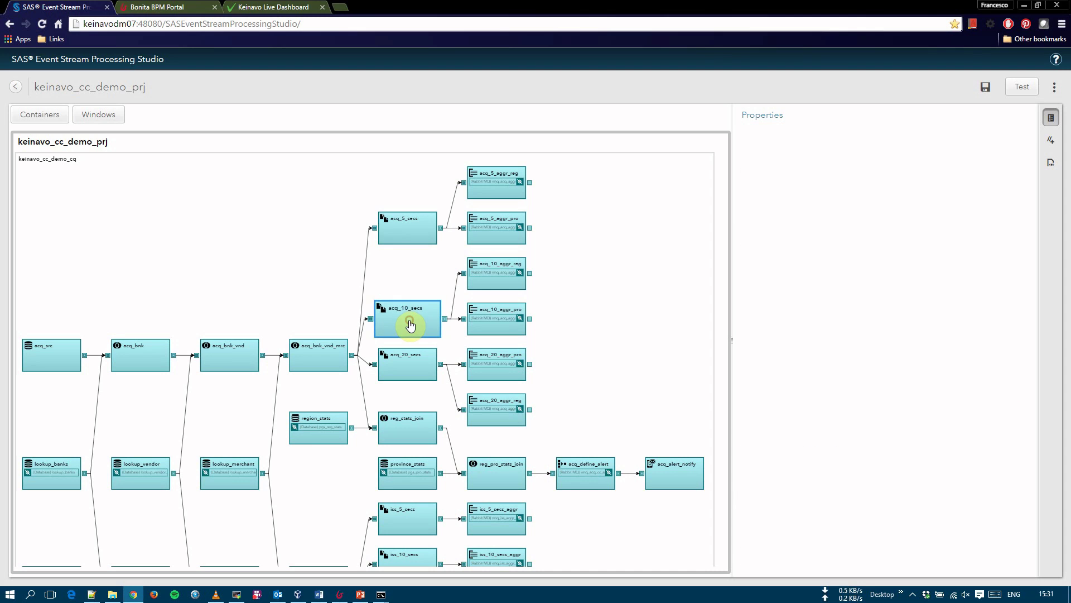
pyautogui.click(411, 362)
# Review the acq_5_aggr_reg and acq_5_aggr_pro key and calculated fields, then the continuous query settings
pyautogui.click(508, 181)
pyautogui.click(507, 217)
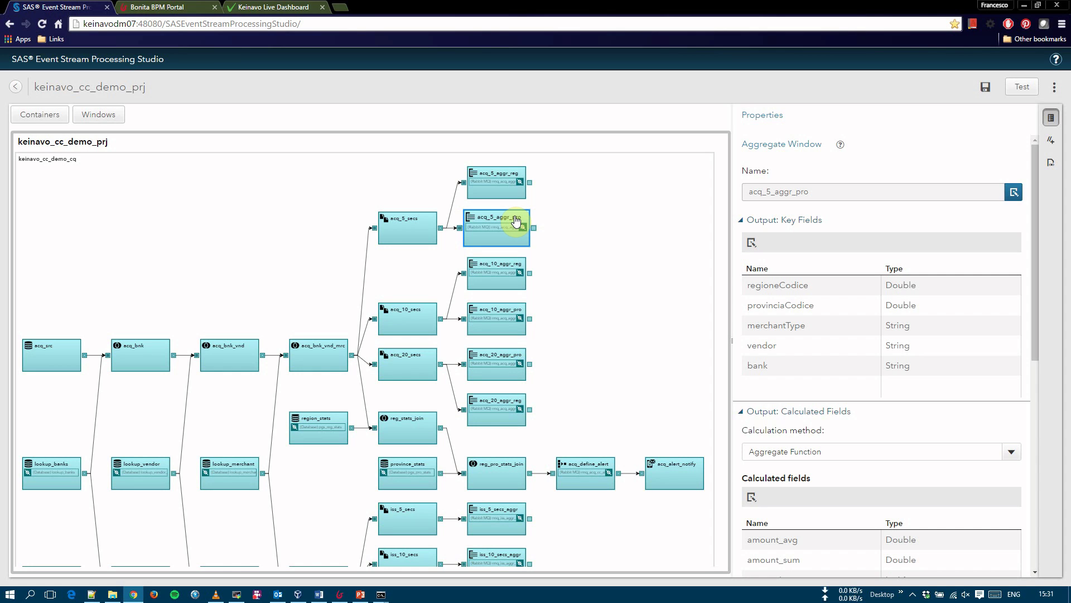
pyautogui.click(634, 230)
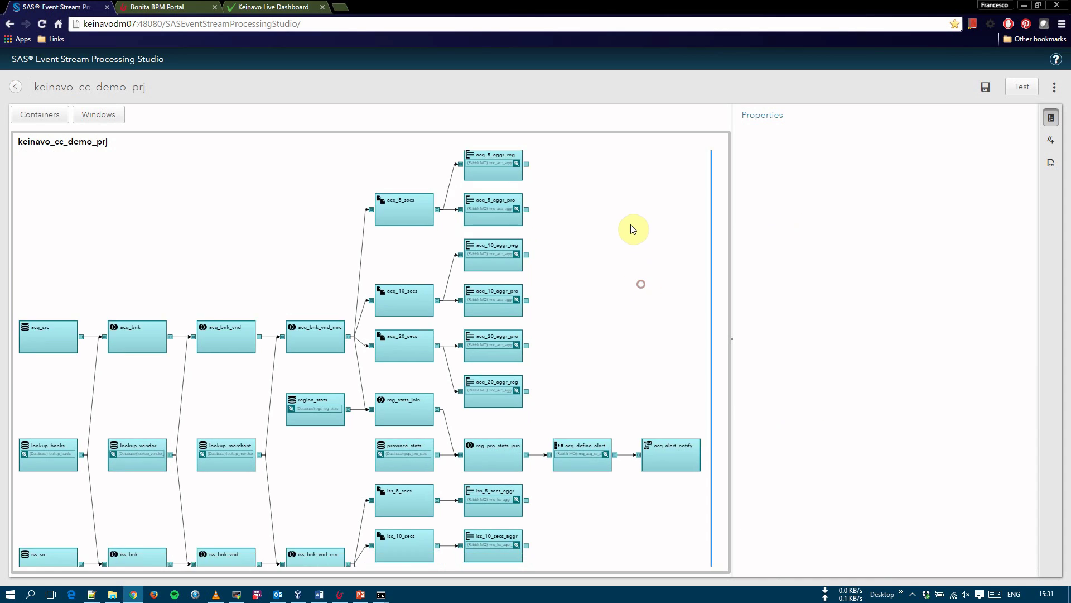
pyautogui.scroll(-3, 627, 215)
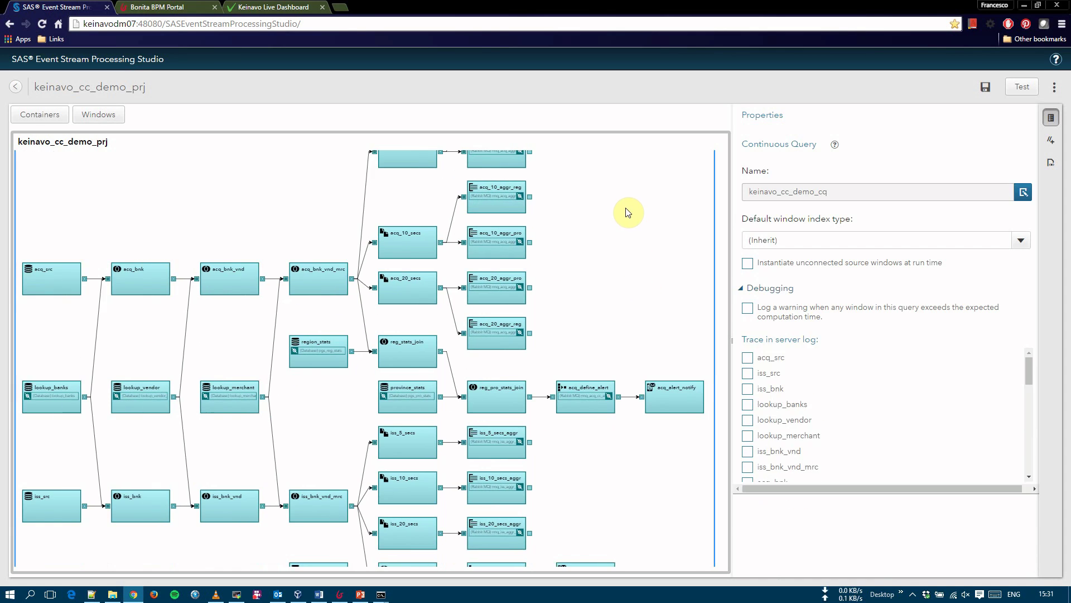
# Review reg_stats_join settings and the region_stats and province_stats schemas and connectors
pyautogui.click(426, 359)
pyautogui.click(338, 363)
pyautogui.click(402, 406)
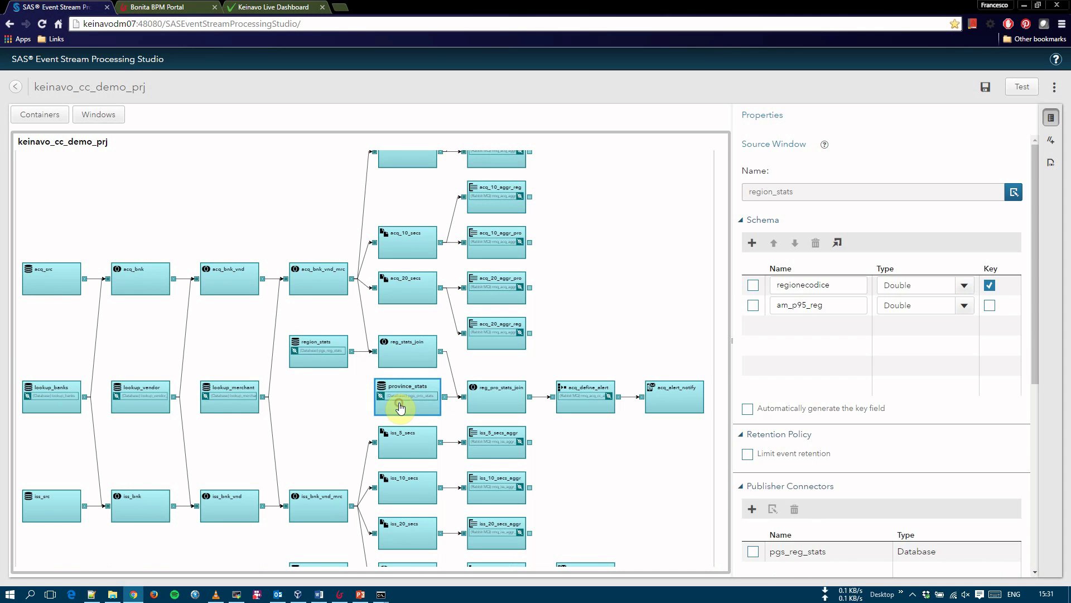
pyautogui.click(419, 412)
pyautogui.click(1023, 88)
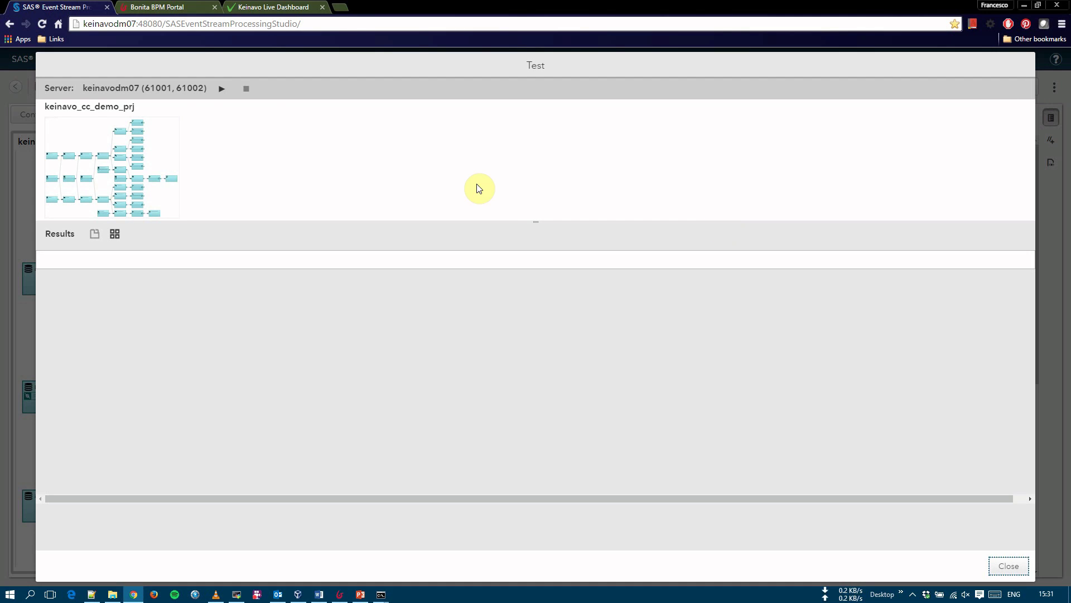
# Start the keinavo_cc_demo_prj test run on server keinavodm07
pyautogui.click(222, 89)
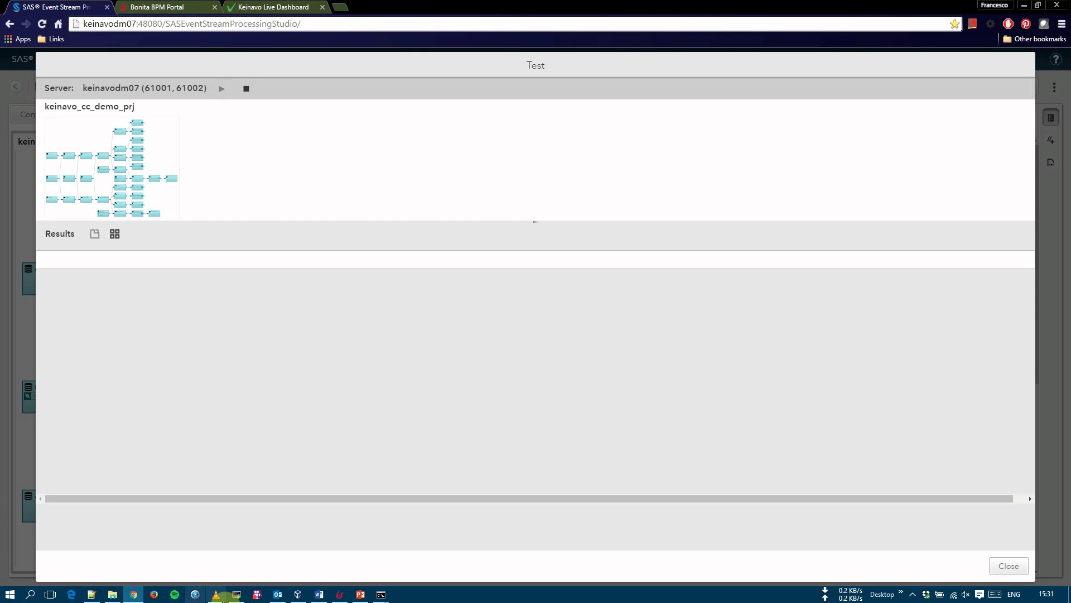
pyautogui.click(237, 594)
# Run ./acq_pub_esp_adapter_start.sh and ./iss_pub_esp_adapter_start.sh in their MobaXterm sessions
pyautogui.click(386, 64)
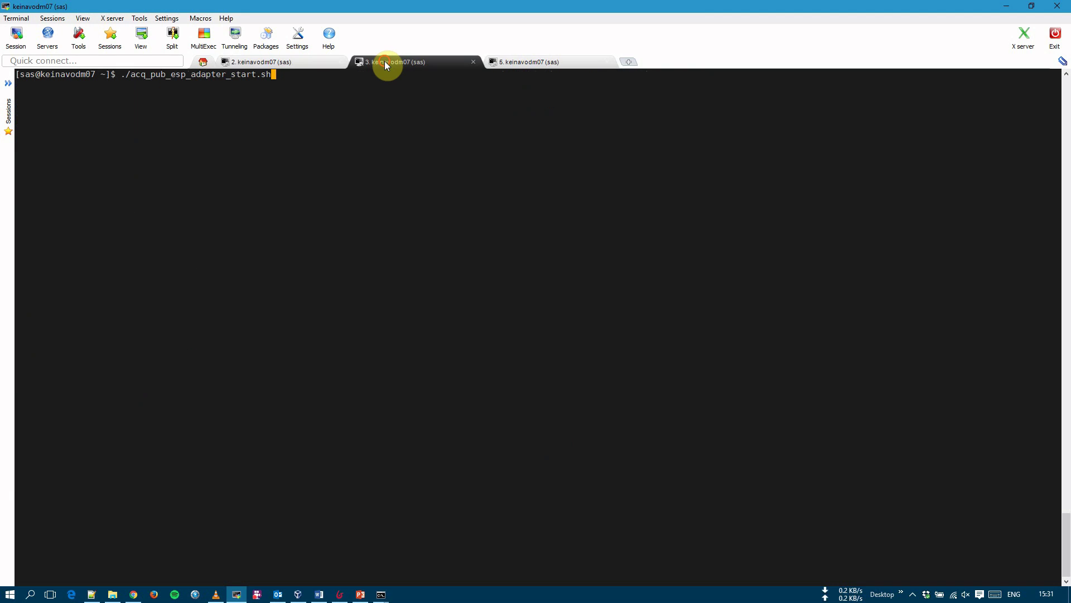
pyautogui.press('Return')
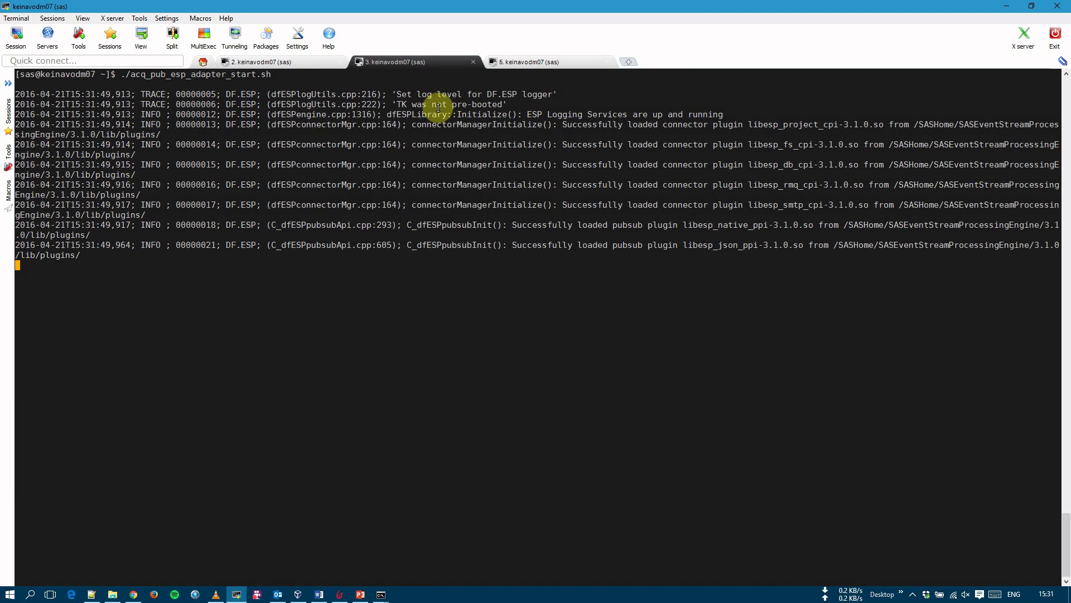
pyautogui.click(560, 58)
pyautogui.press('Return')
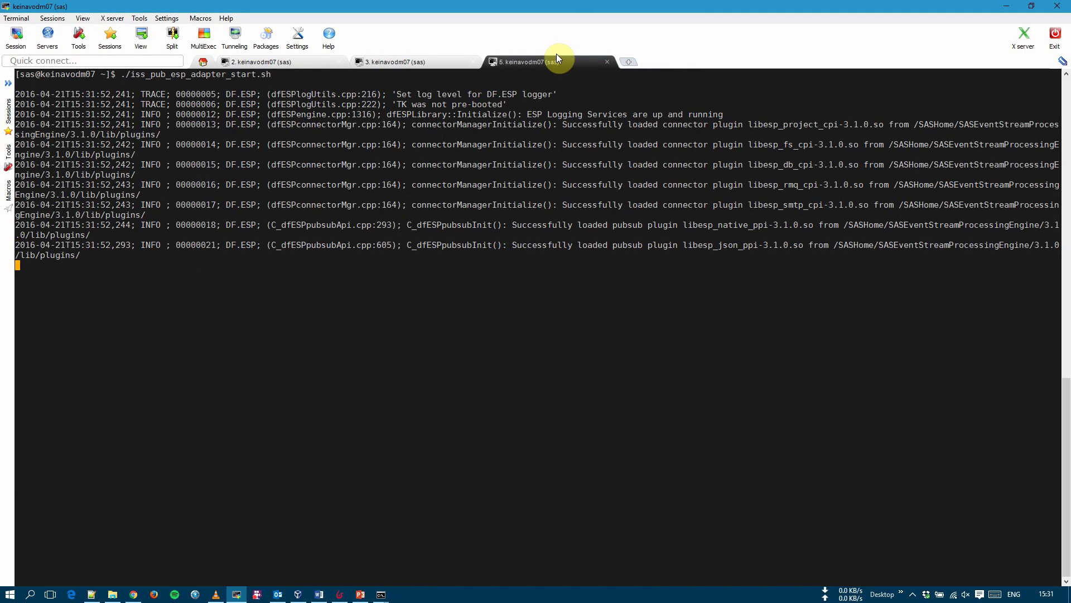
pyautogui.click(137, 597)
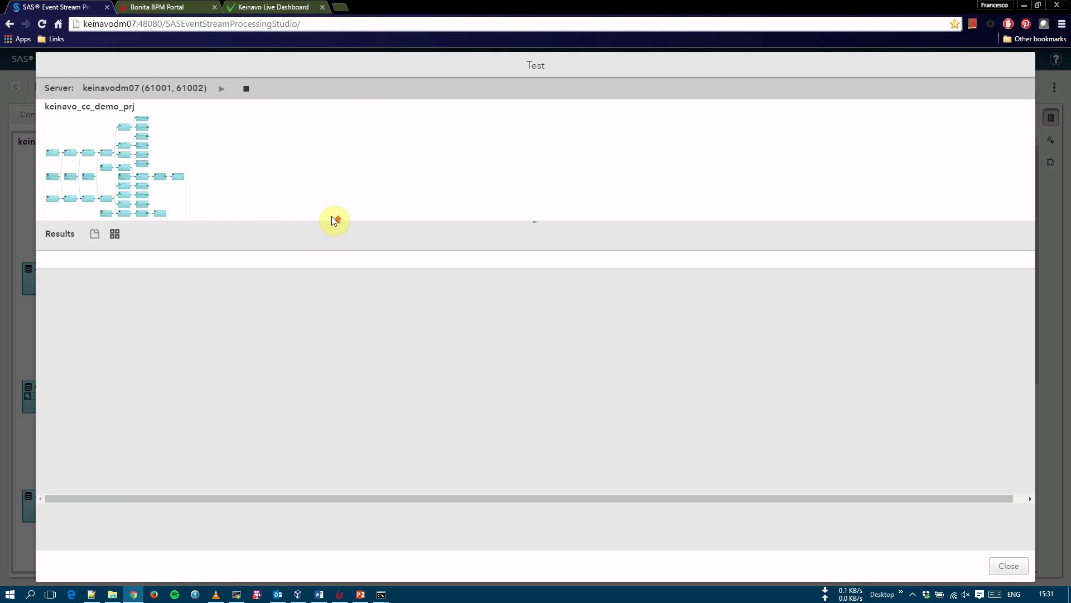
# Subscribe to the acq_src and iss_src source windows and view their event streams
pyautogui.click(362, 168)
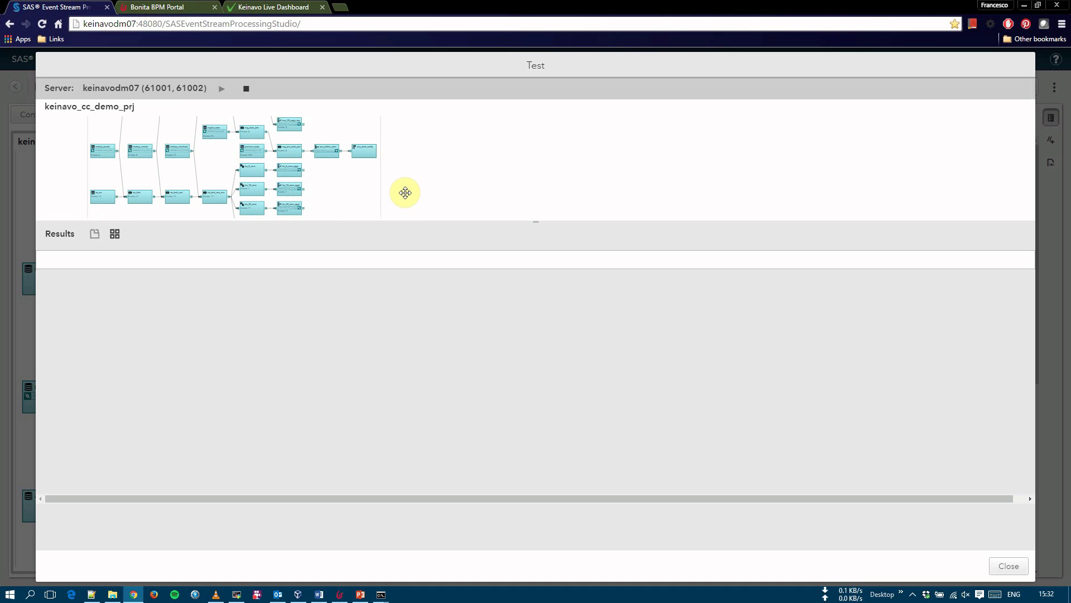
pyautogui.click(402, 211)
pyautogui.click(118, 141)
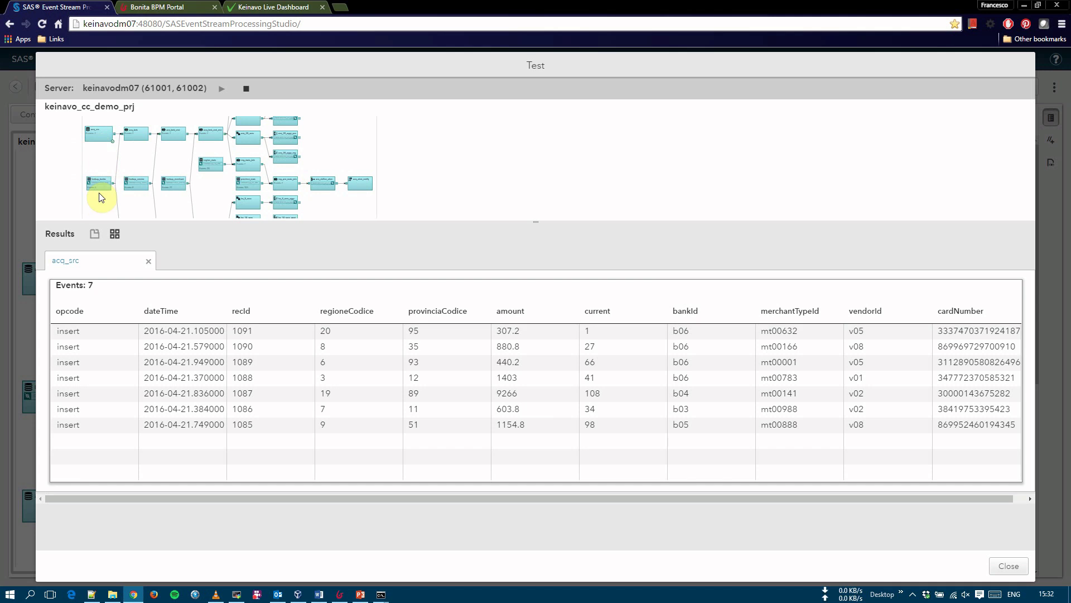
pyautogui.click(426, 177)
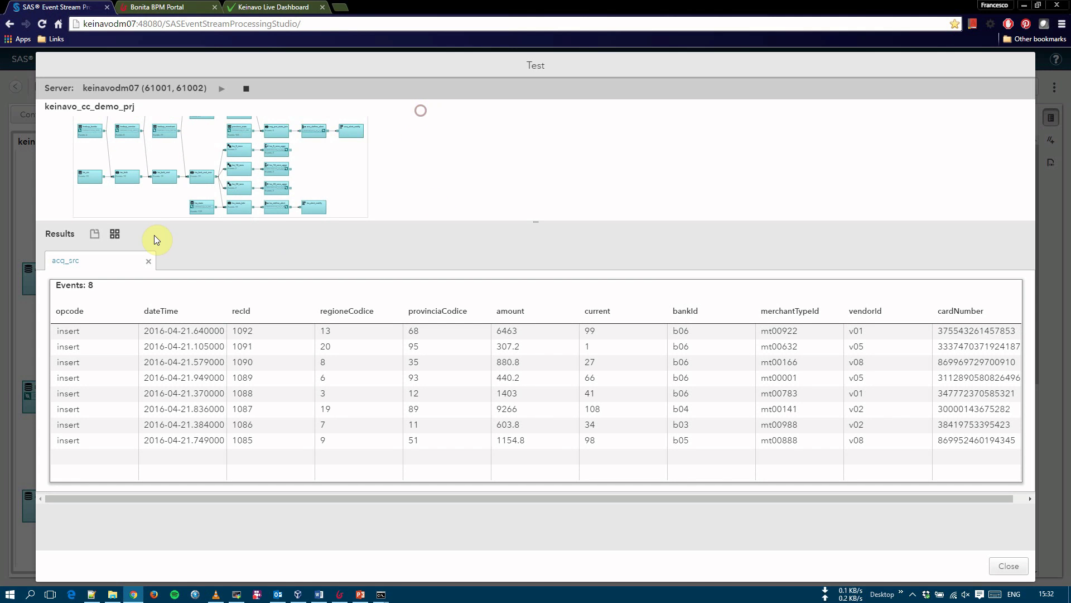
pyautogui.click(89, 176)
pyautogui.click(554, 144)
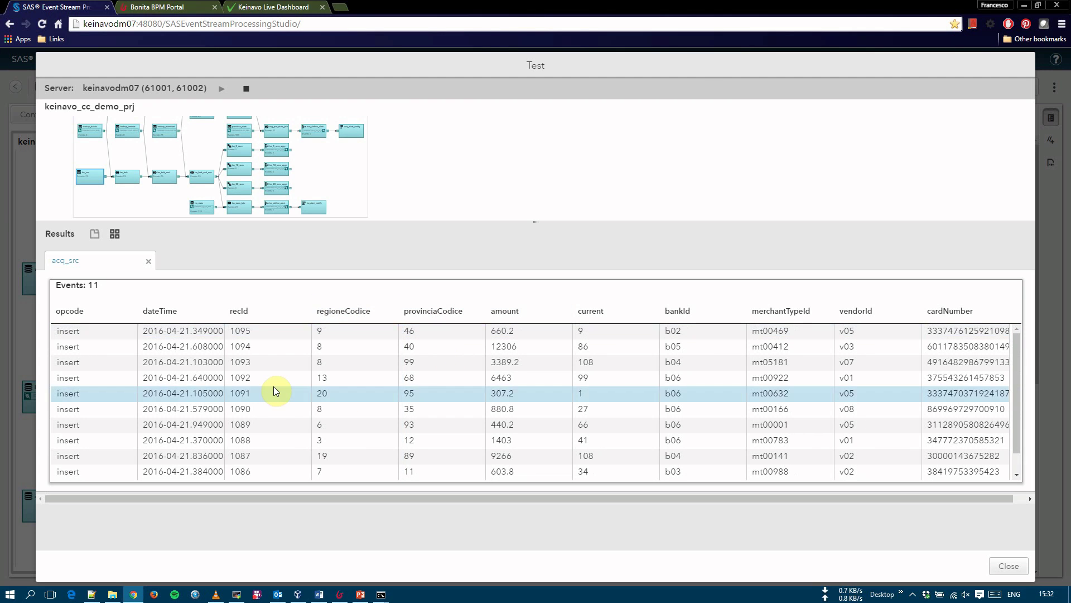
pyautogui.click(95, 183)
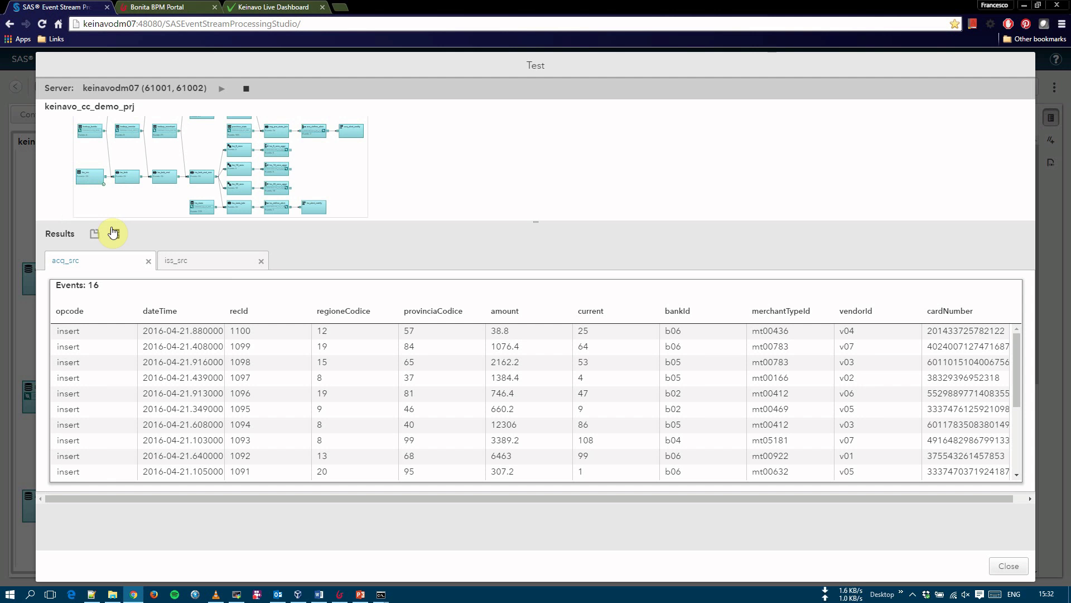
pyautogui.click(207, 260)
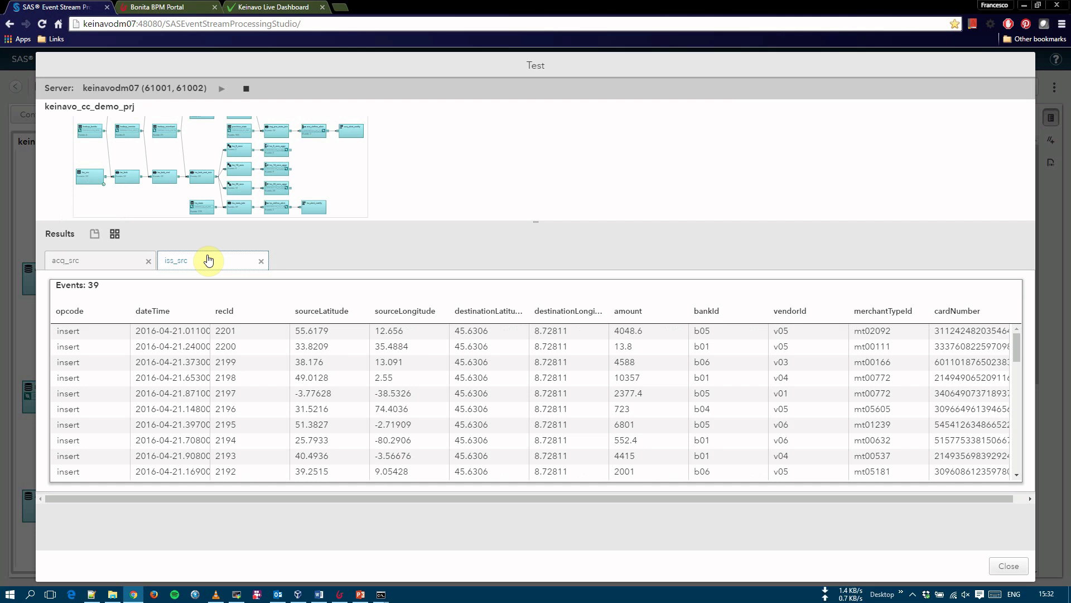
pyautogui.click(115, 266)
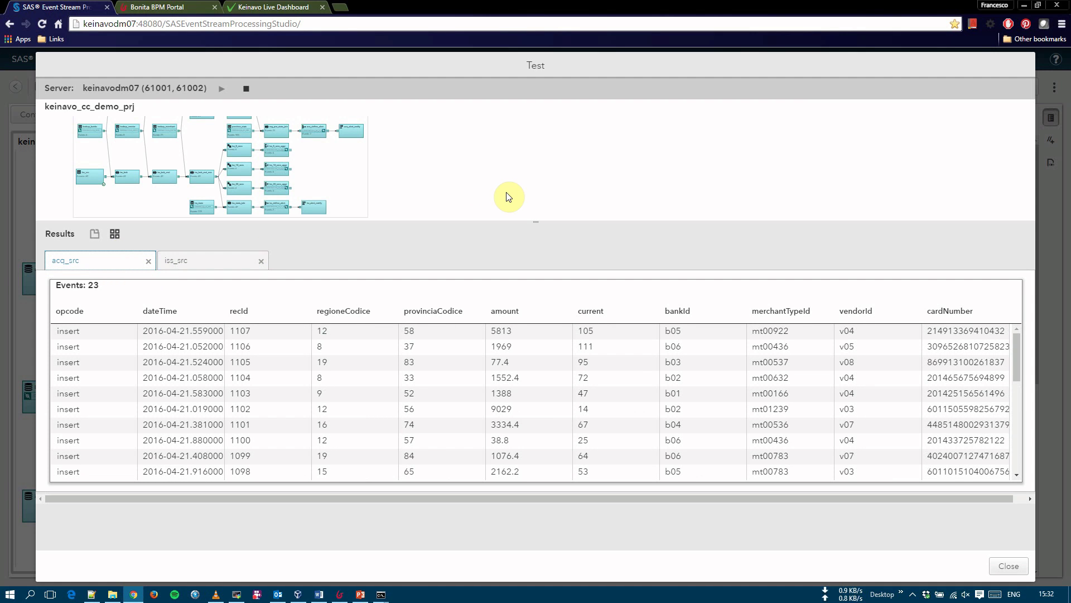
# Subscribe to the acq_define_alert and iss_define_alert windows
pyautogui.moveTo(499, 161); pyautogui.dragTo(471, 166)
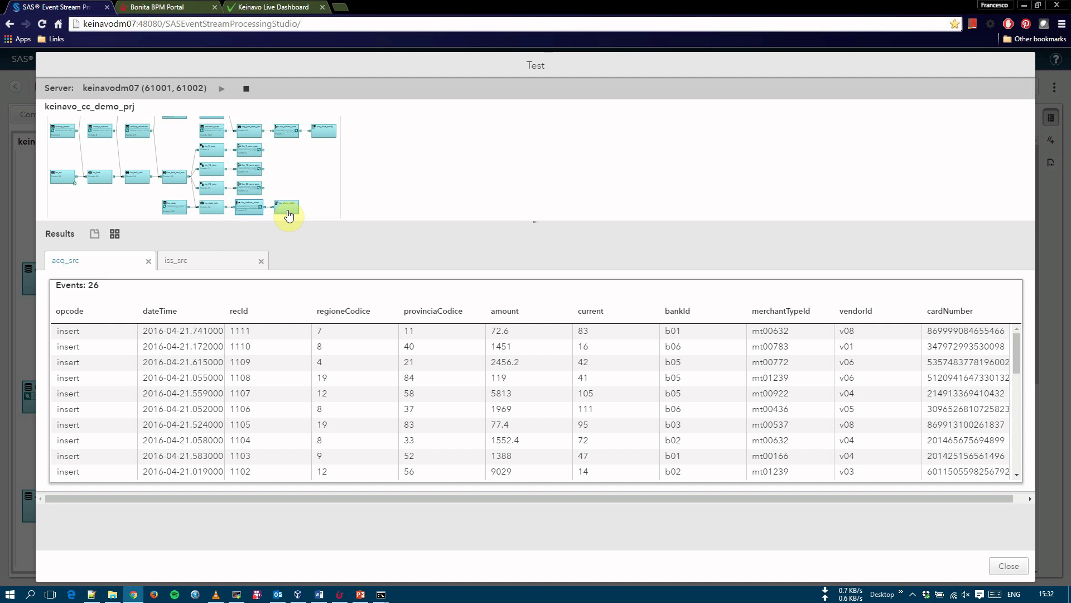
pyautogui.click(248, 209)
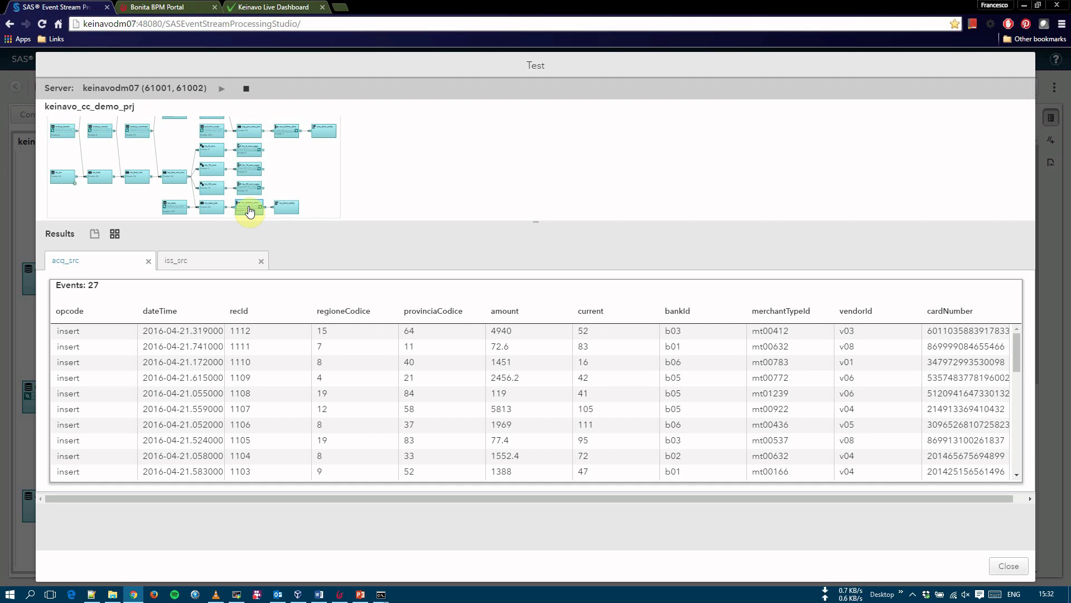
pyautogui.click(288, 133)
pyautogui.click(288, 156)
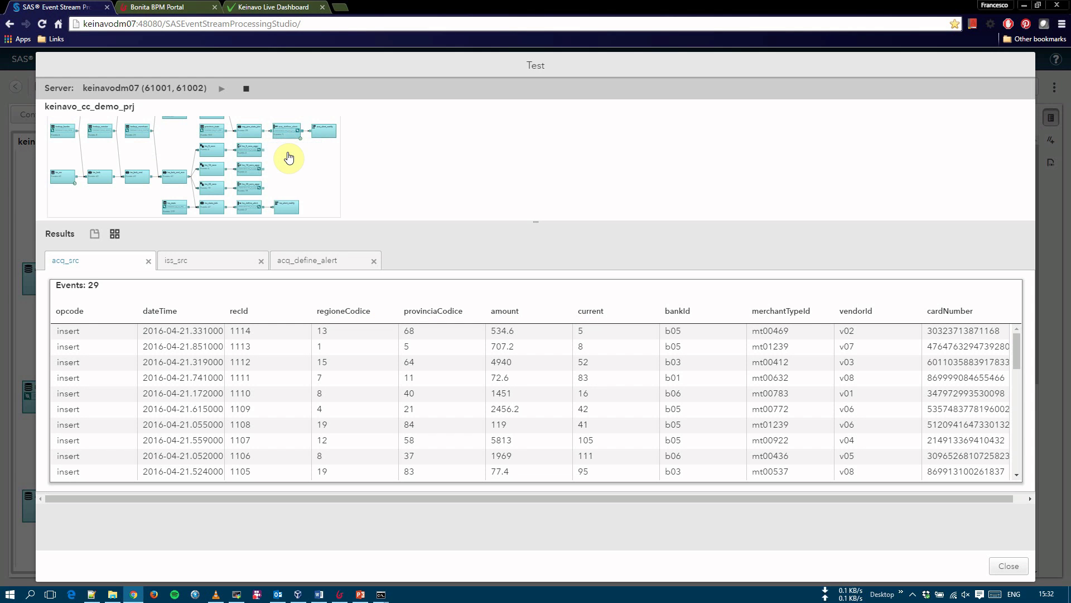
pyautogui.click(247, 208)
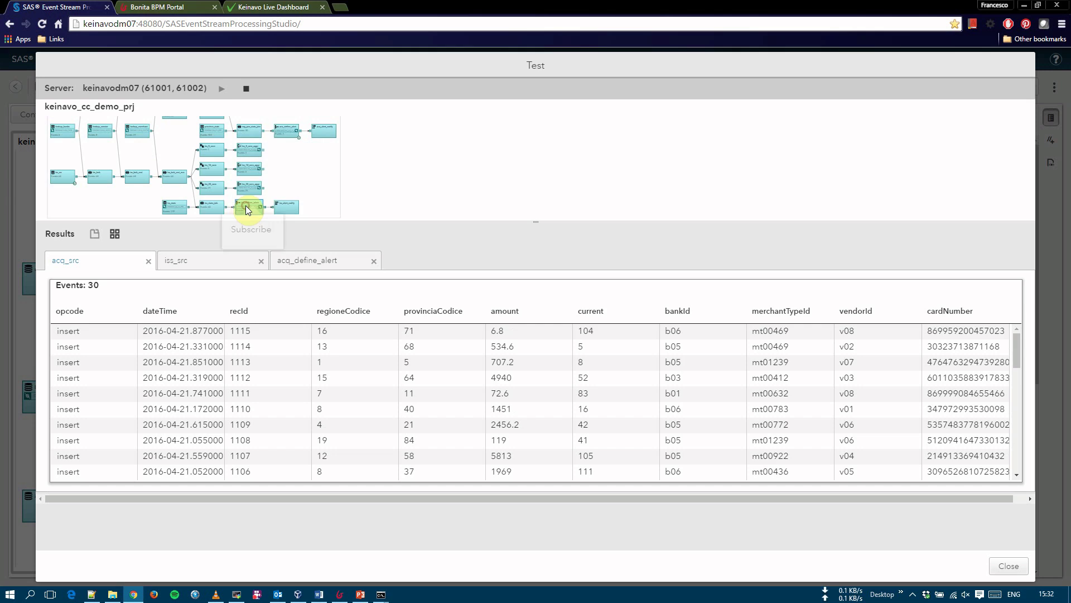
pyautogui.click(249, 228)
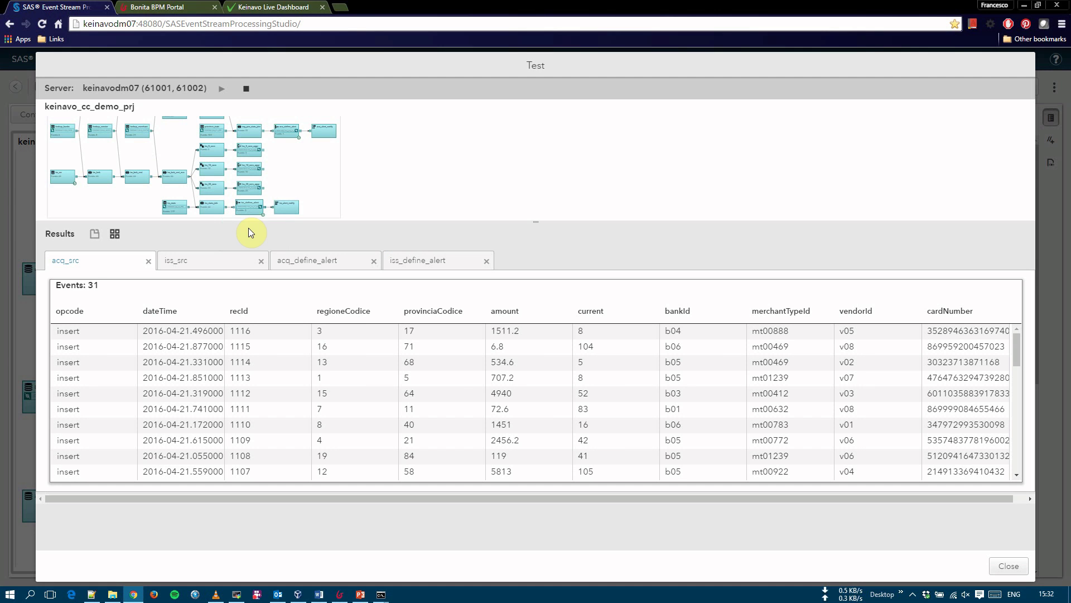
pyautogui.click(219, 265)
# Check the acq_define_alert (one alert) and iss_define_alert (four alerts) result tabs
pyautogui.click(294, 261)
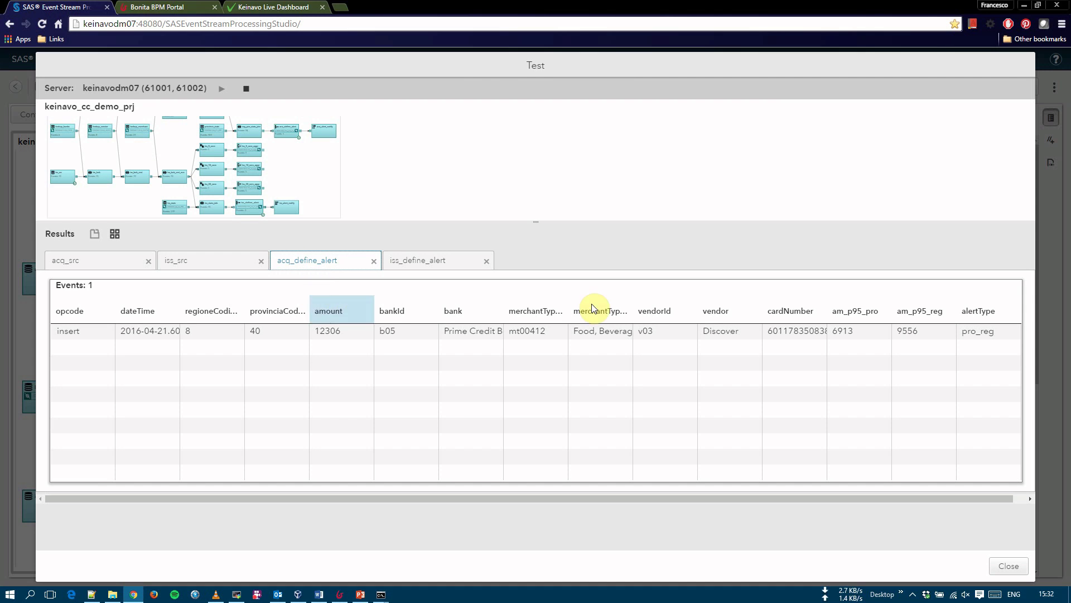
pyautogui.click(431, 264)
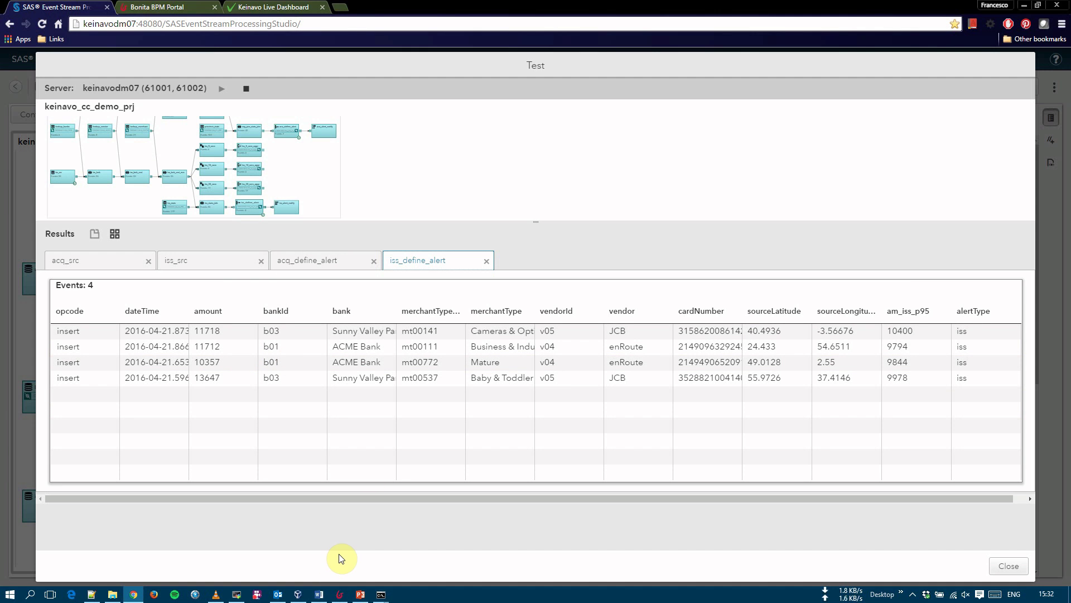
pyautogui.click(277, 594)
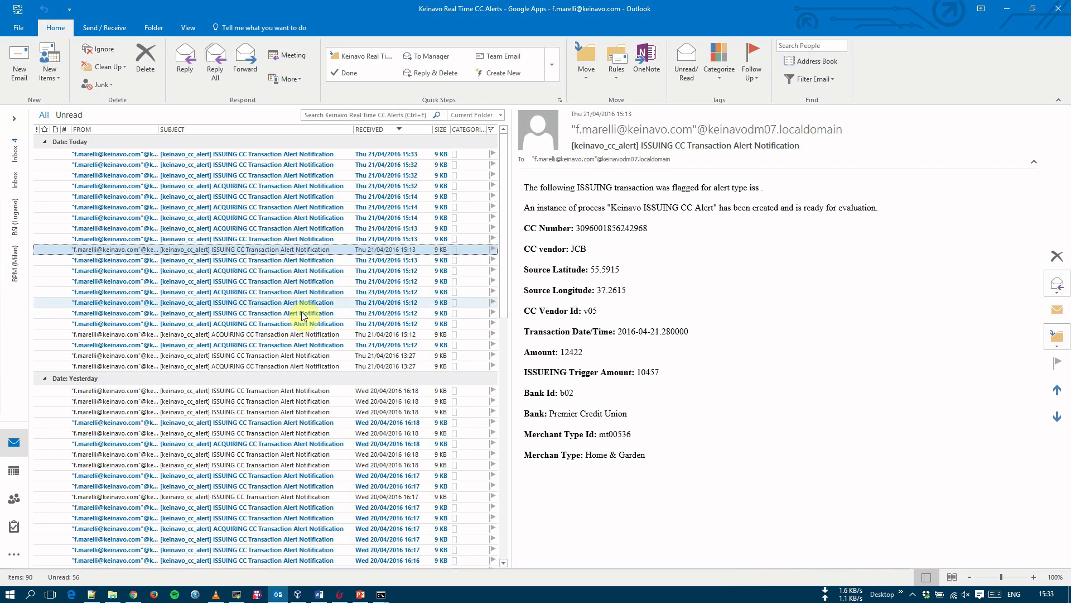
# Open the newest 15:33 ISSUING alert e-mail in its own window, read it, and close it
pyautogui.click(272, 156)
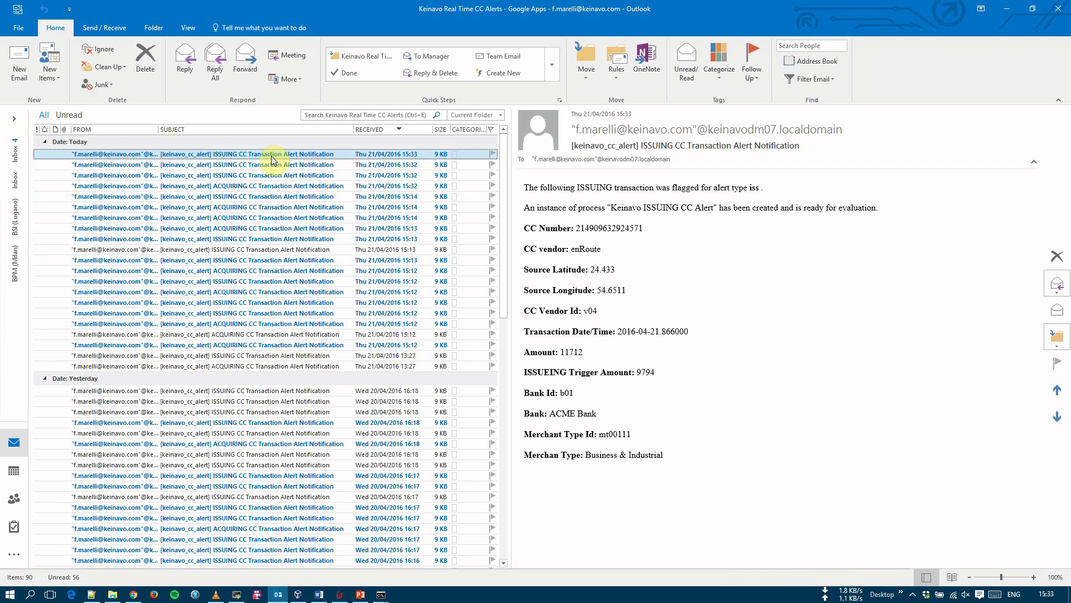
pyautogui.doubleClick(272, 157)
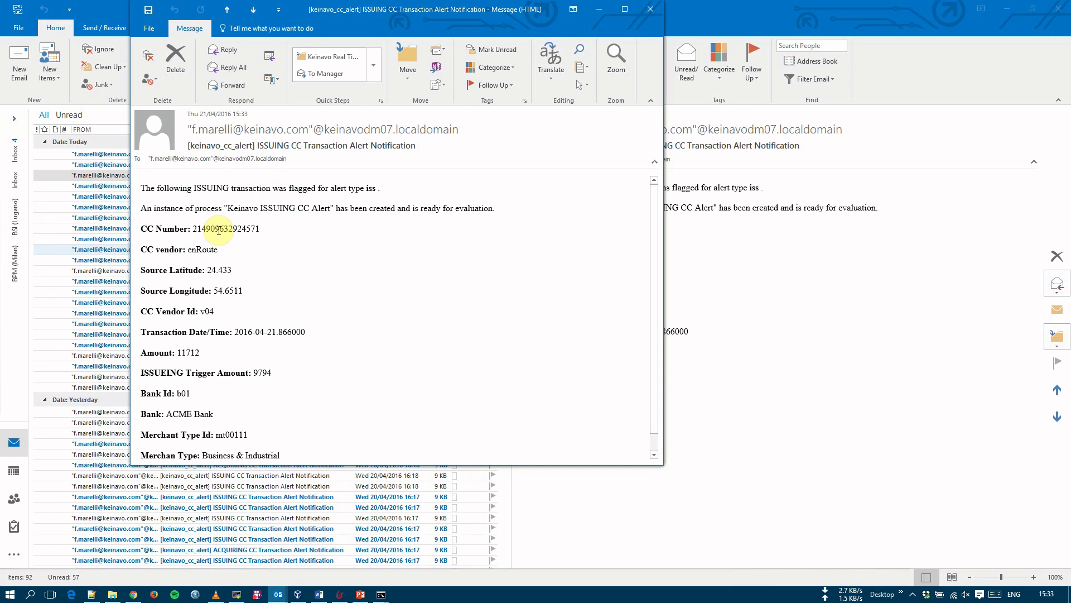
pyautogui.scroll(-1, 291, 236)
pyautogui.scroll(1, 292, 235)
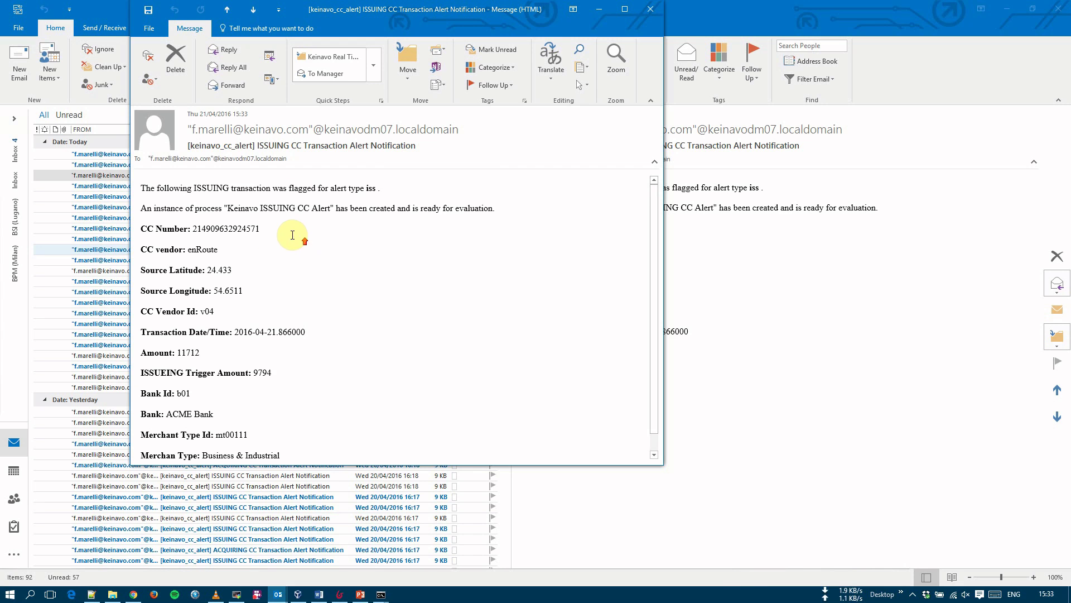
pyautogui.scroll(-1, 294, 241)
pyautogui.scroll(1, 306, 284)
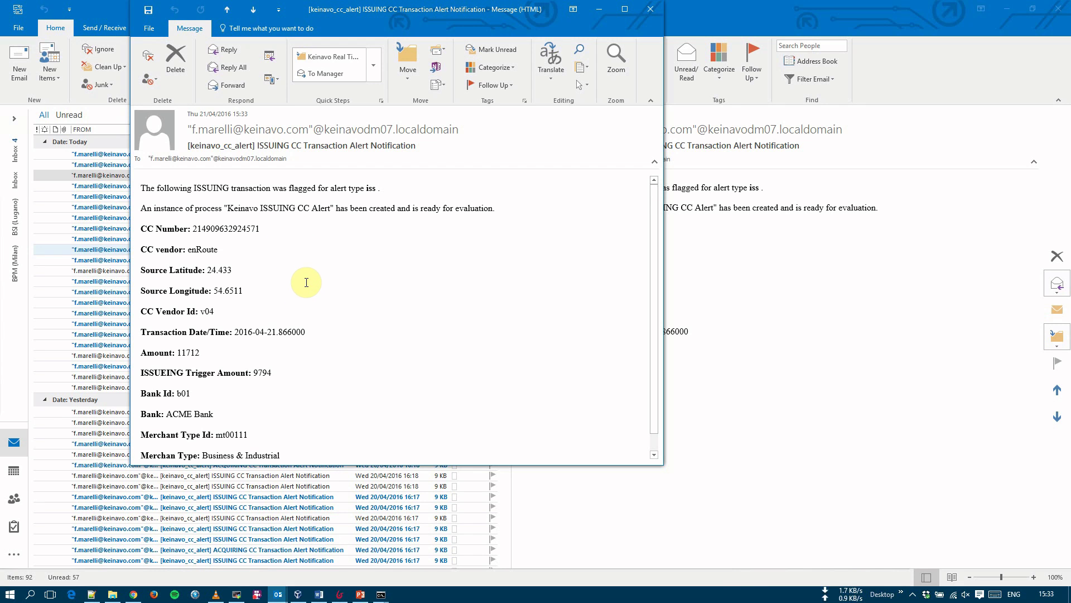
pyautogui.click(104, 18)
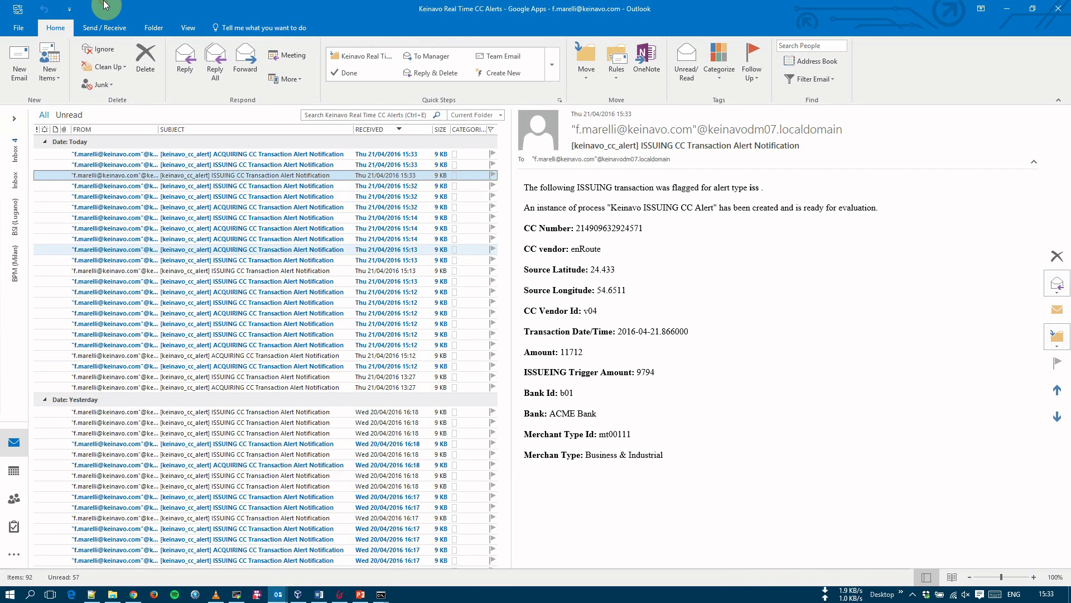
# Open the latest ACQUIRING alert e-mail and scroll through its details
pyautogui.doubleClick(221, 153)
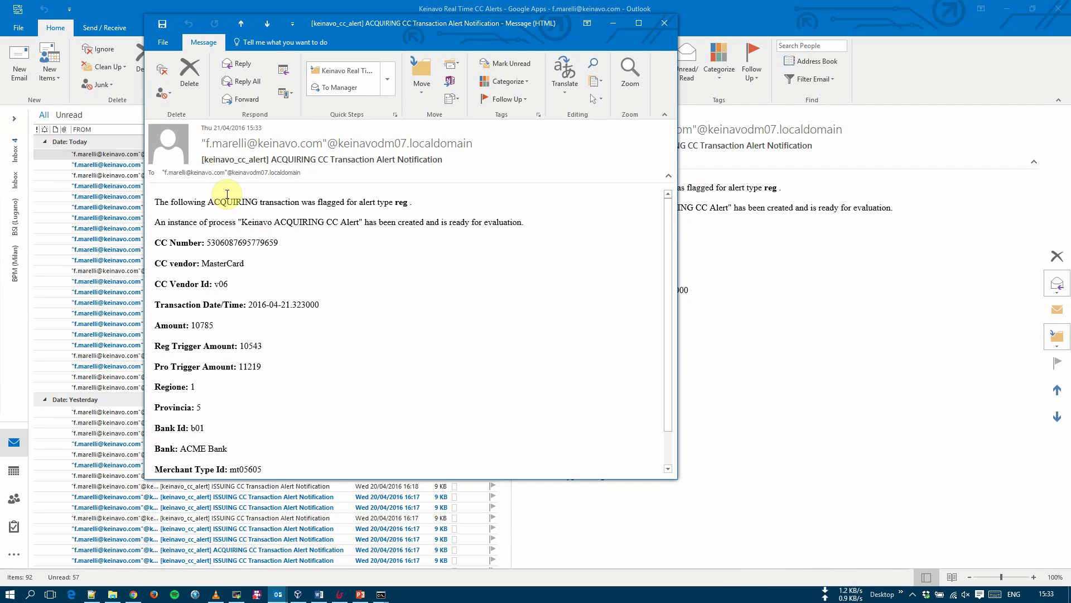
pyautogui.scroll(-1, 486, 307)
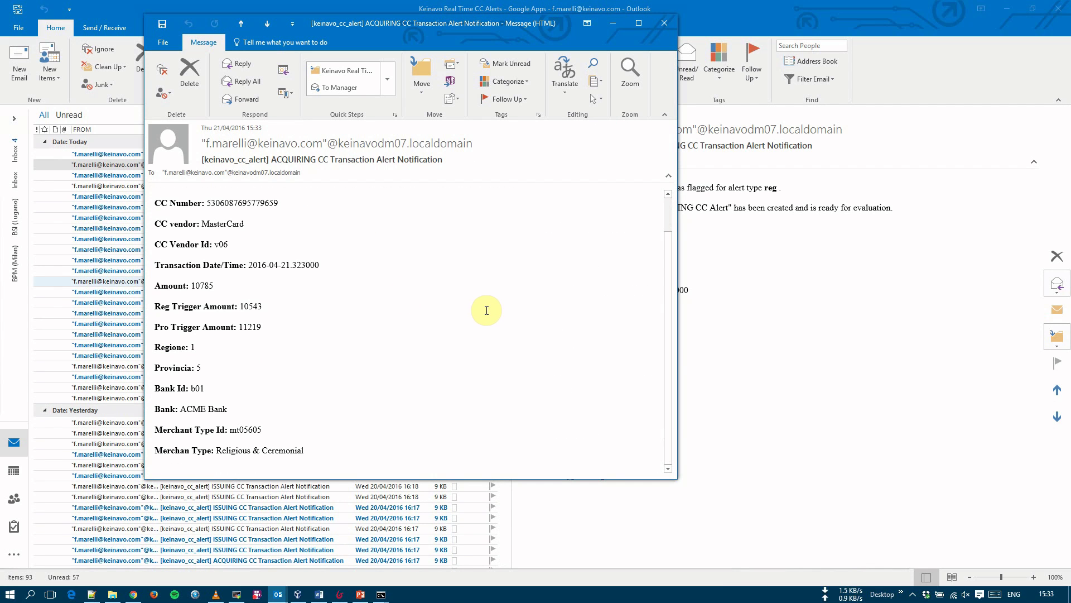
pyautogui.scroll(1, 486, 311)
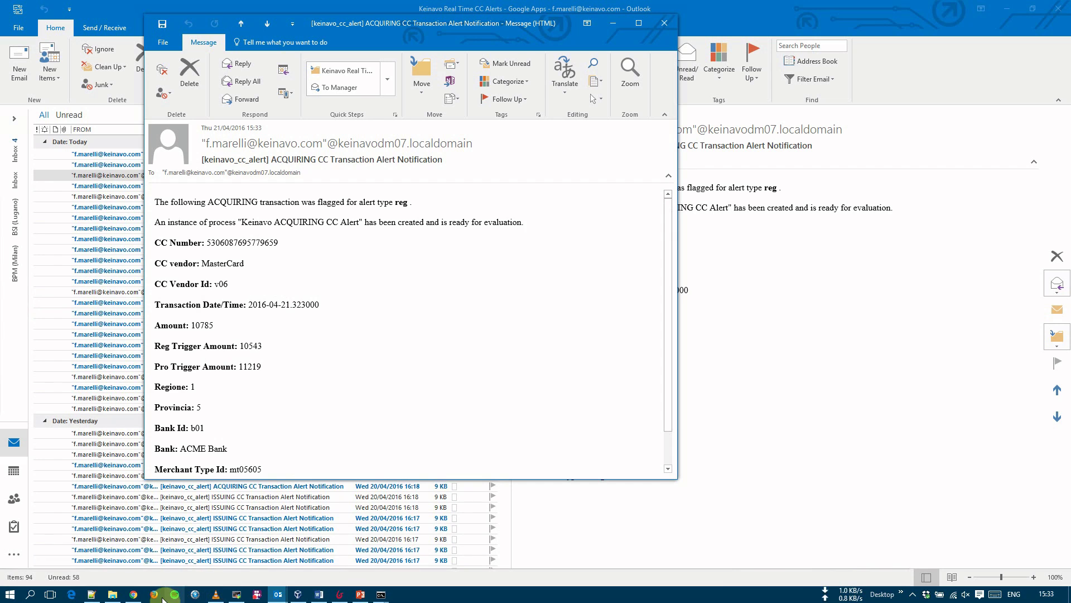
pyautogui.click(132, 596)
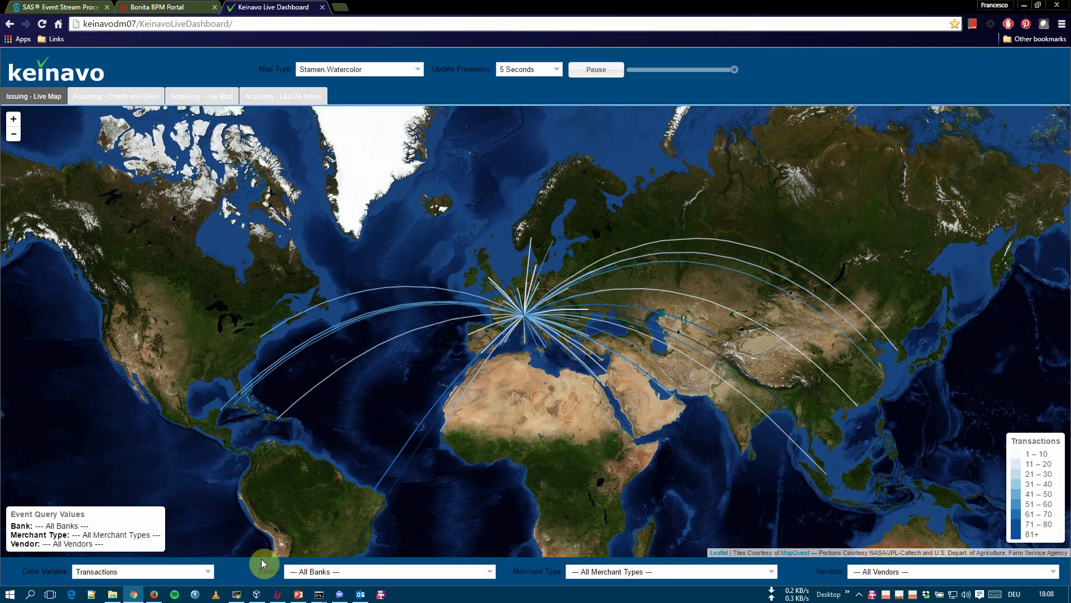
# Set the issuing map's Color Variable to Amount
pyautogui.click(144, 570)
pyautogui.click(119, 556)
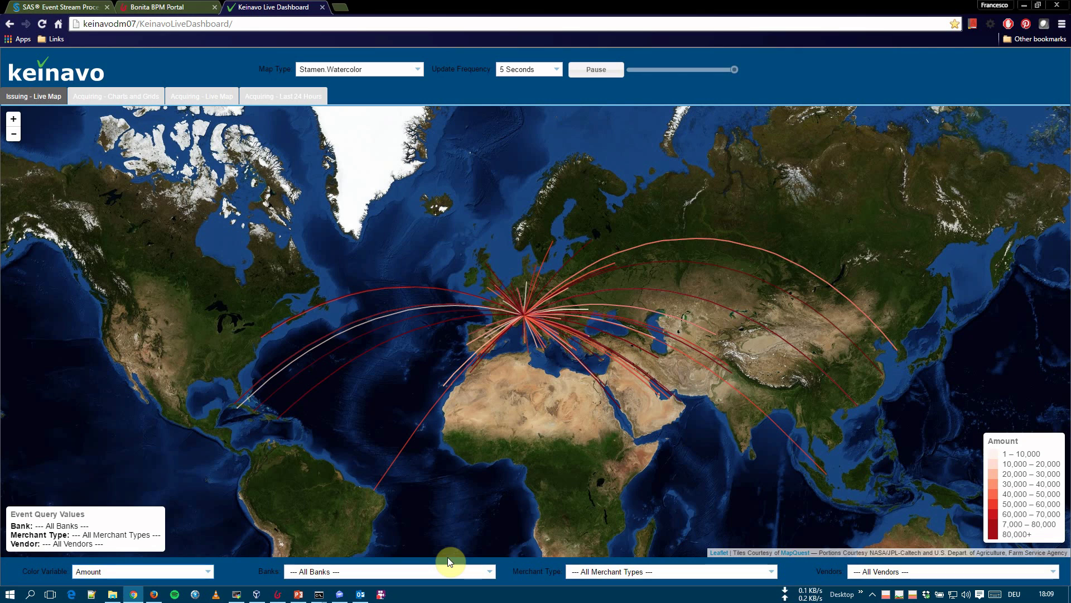
pyautogui.click(540, 65)
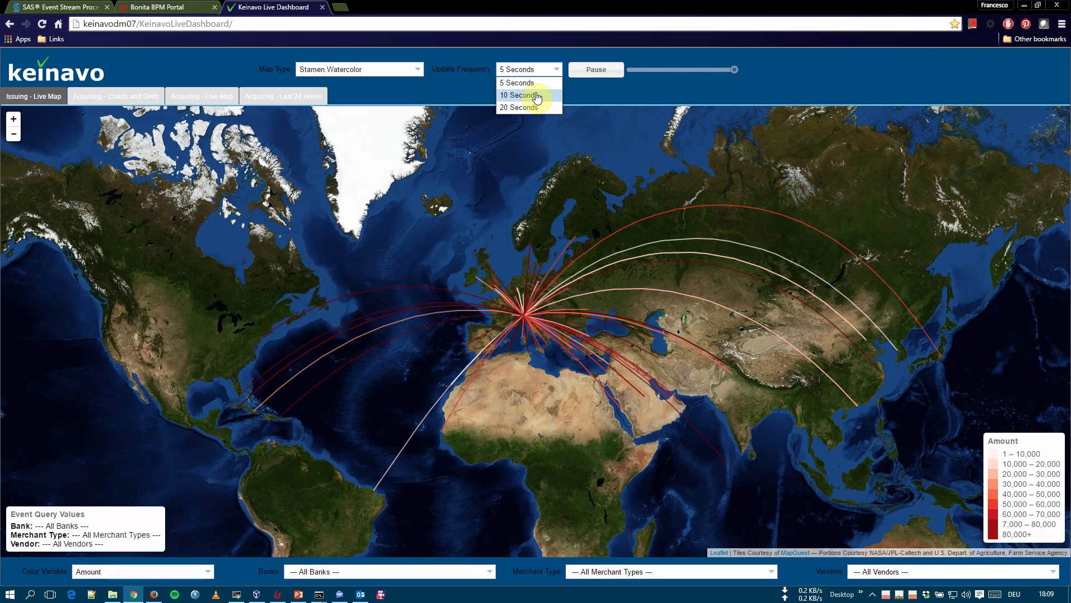
pyautogui.click(473, 87)
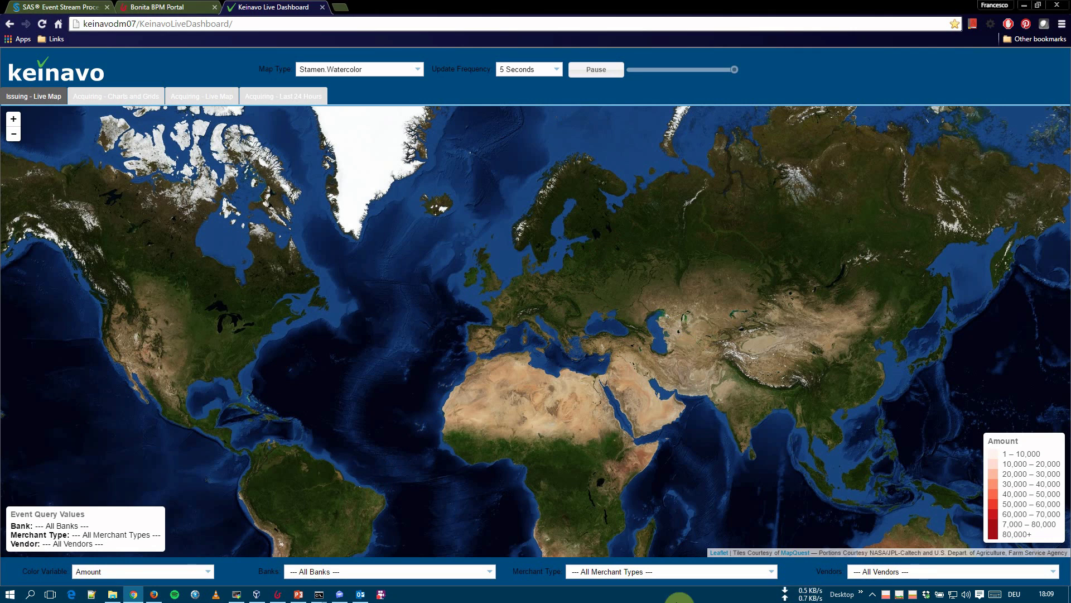
pyautogui.click(424, 571)
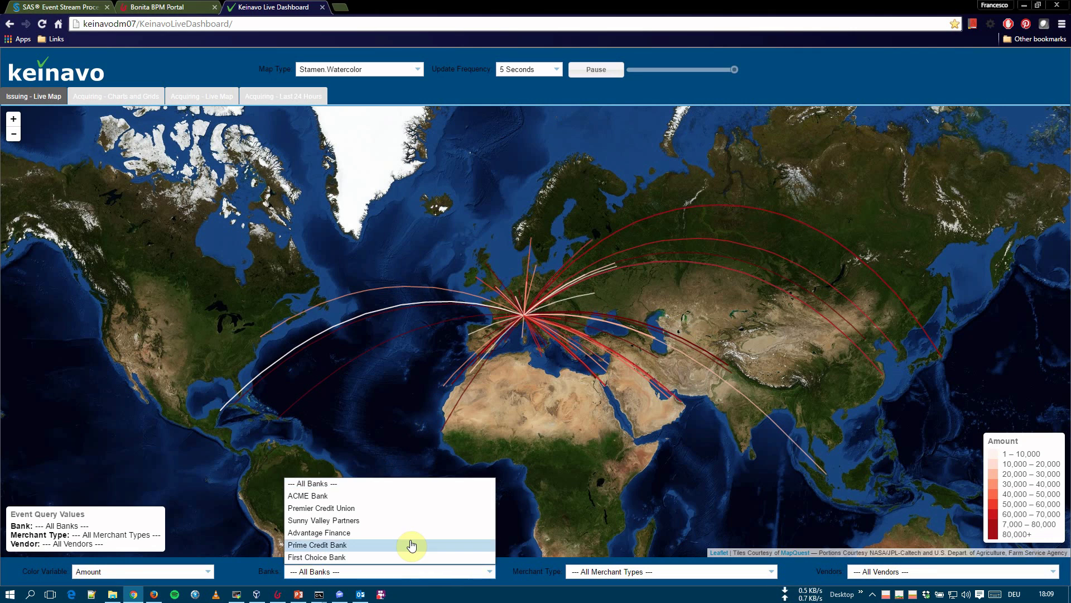
pyautogui.click(411, 520)
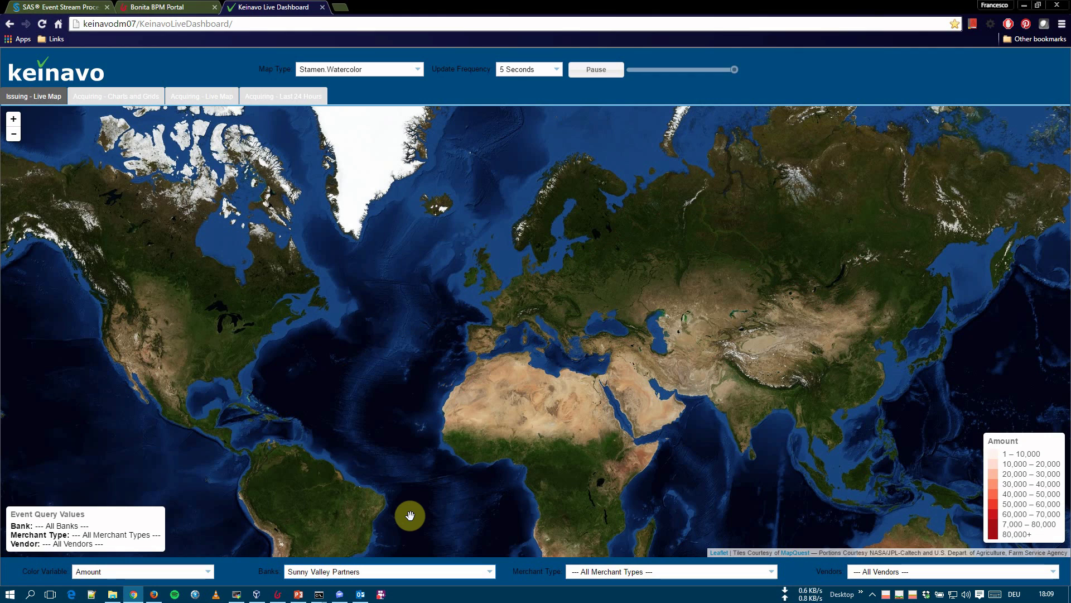
pyautogui.click(892, 570)
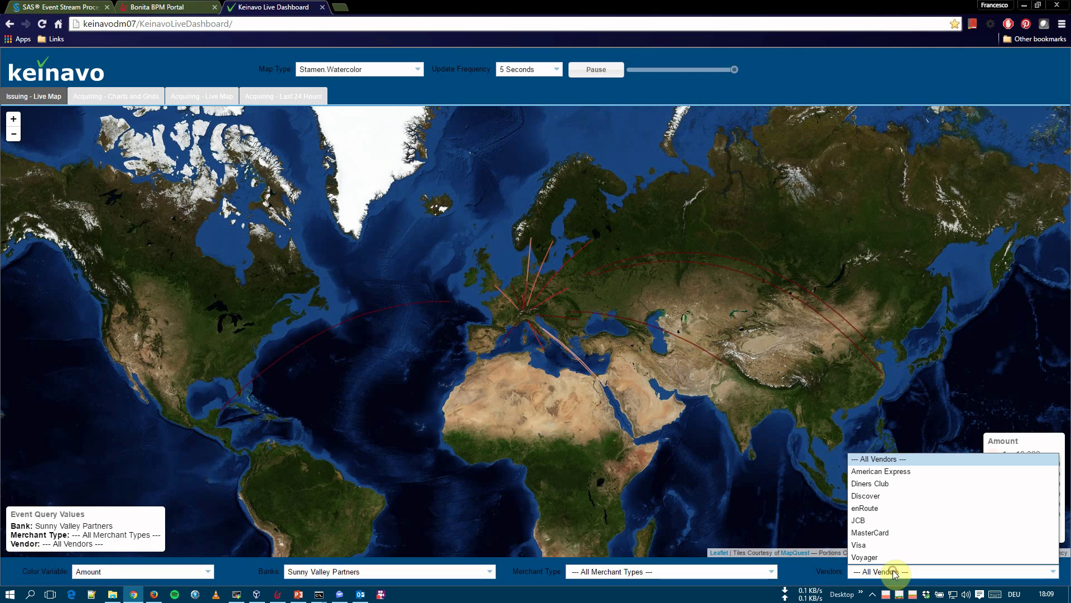
pyautogui.click(890, 545)
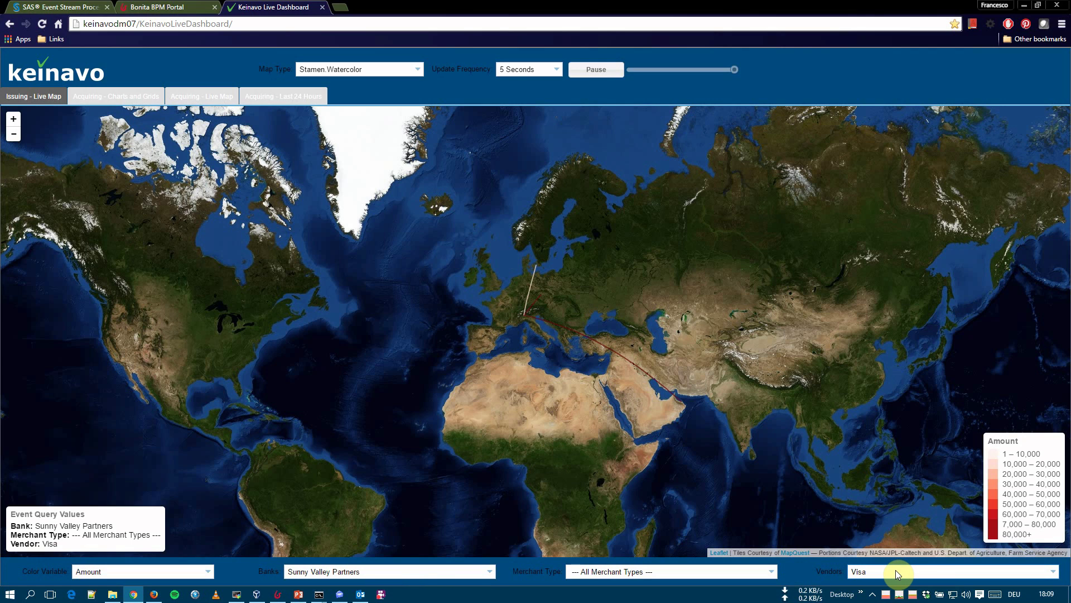
pyautogui.click(409, 572)
pyautogui.click(406, 483)
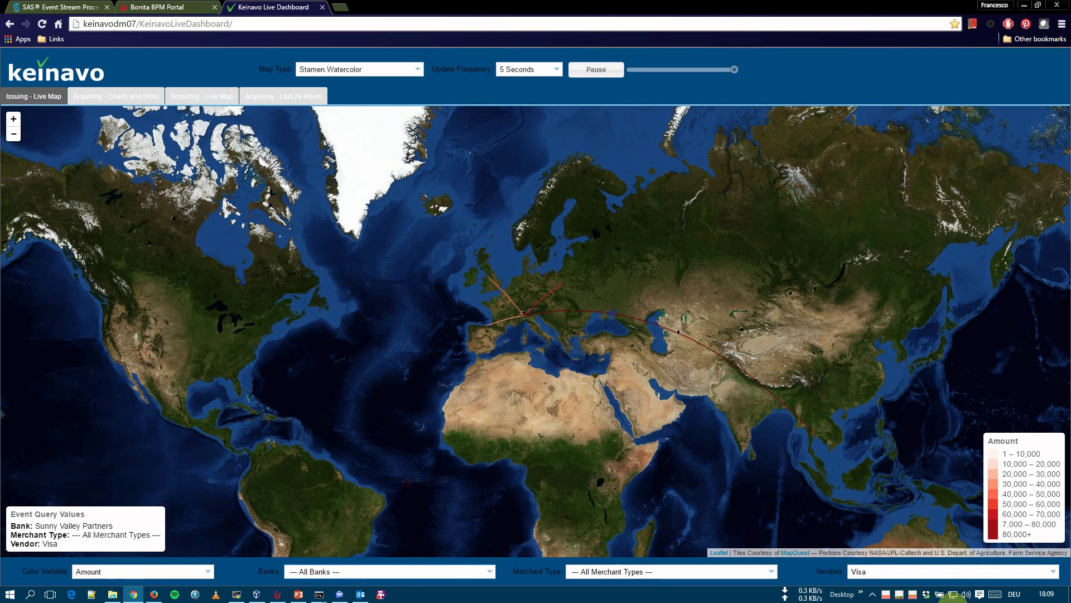
pyautogui.click(943, 571)
pyautogui.click(881, 456)
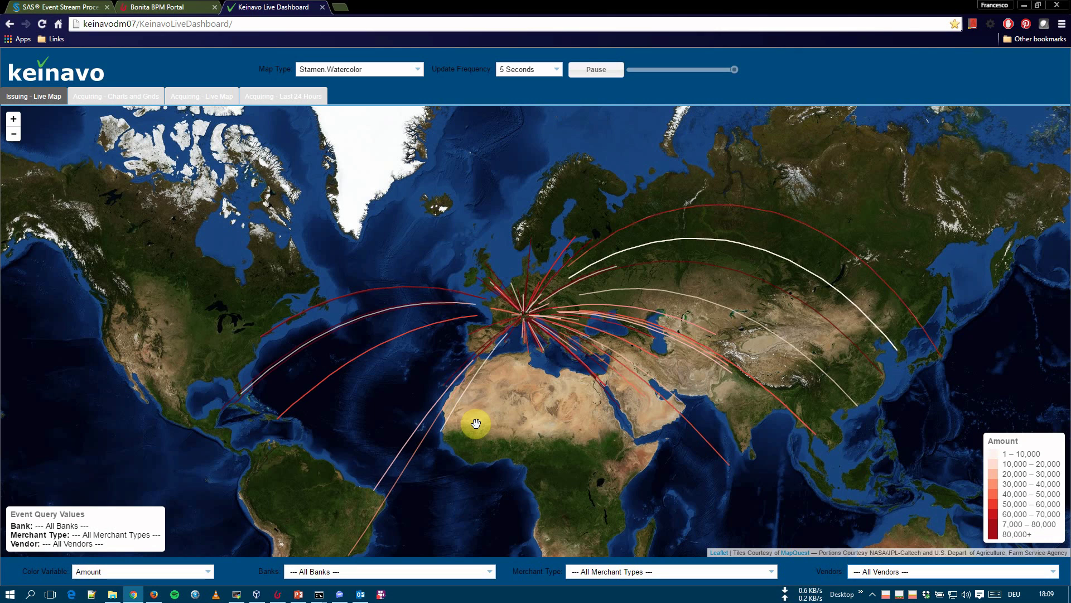
# Switch the map basemap to OpenTopoMap, then to NASAGIBS.ViirsEarthAtNight2012
pyautogui.click(368, 70)
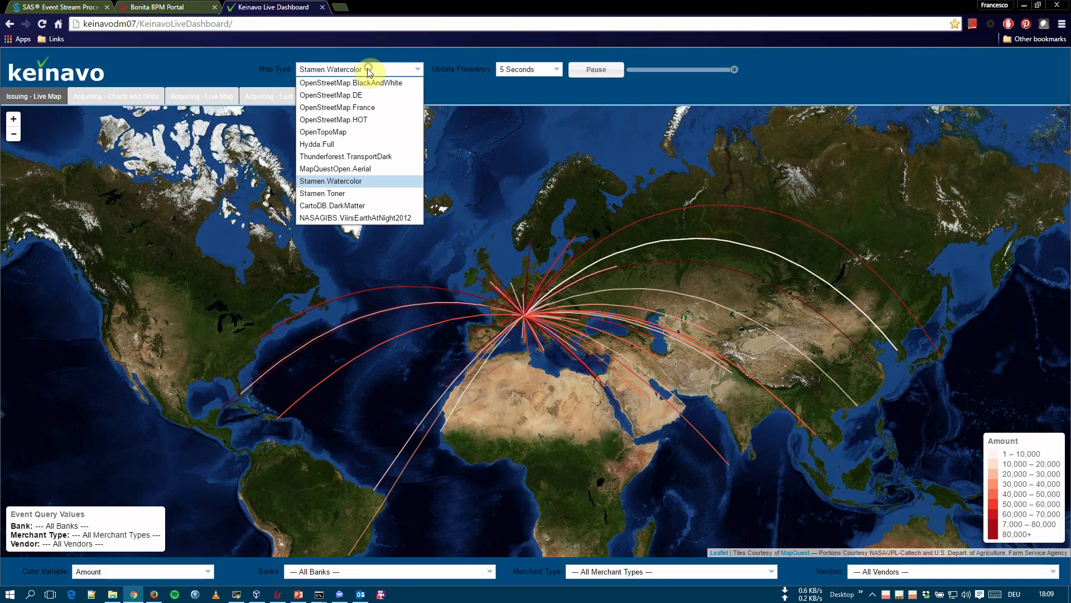
pyautogui.click(371, 132)
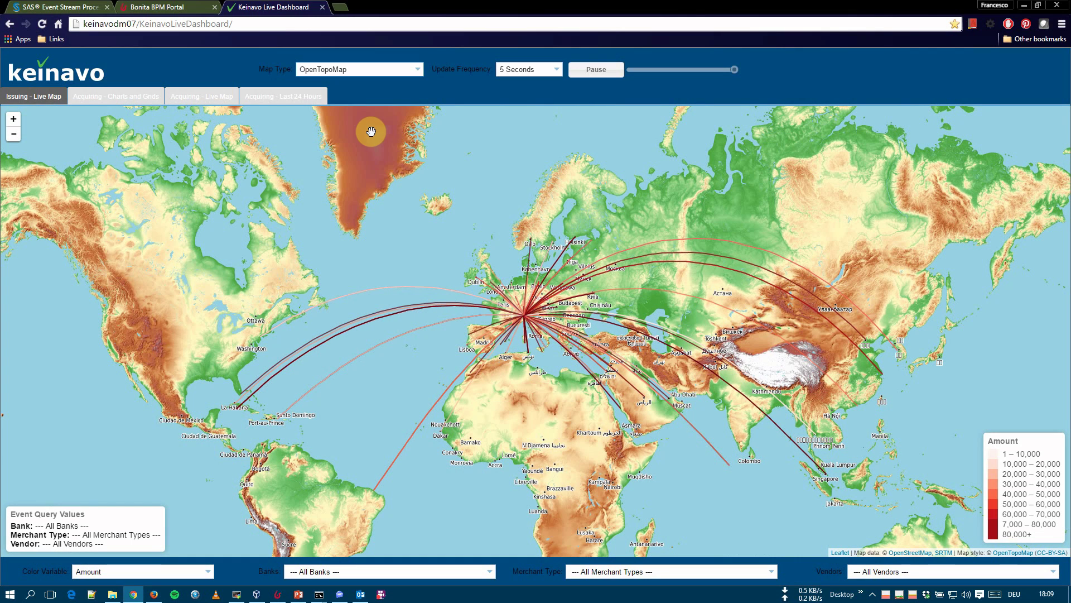
pyautogui.click(365, 73)
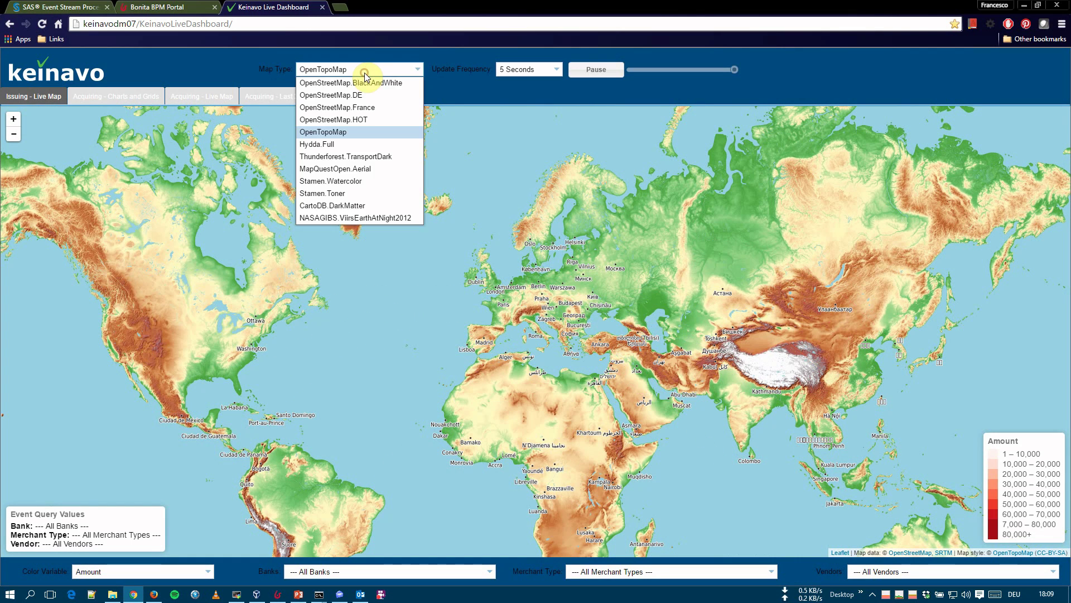
pyautogui.click(367, 218)
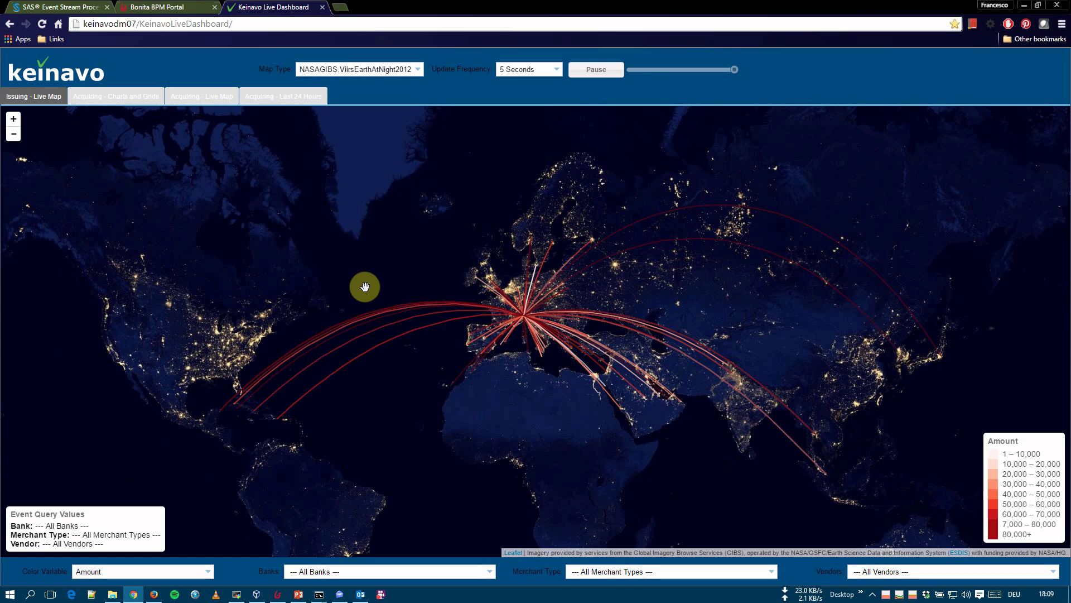
# Zoom in on Europe's arc hub for a closer look, then zoom back out one level
pyautogui.scroll(3, 380, 265)
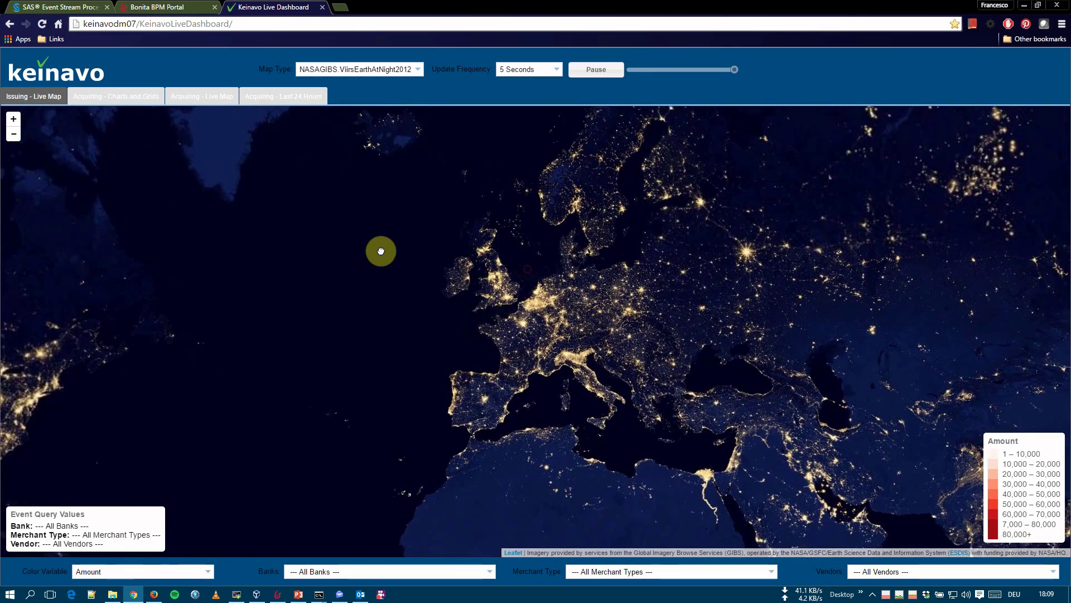
pyautogui.scroll(2, 326, 256)
pyautogui.moveTo(622, 282); pyautogui.dragTo(369, 181)
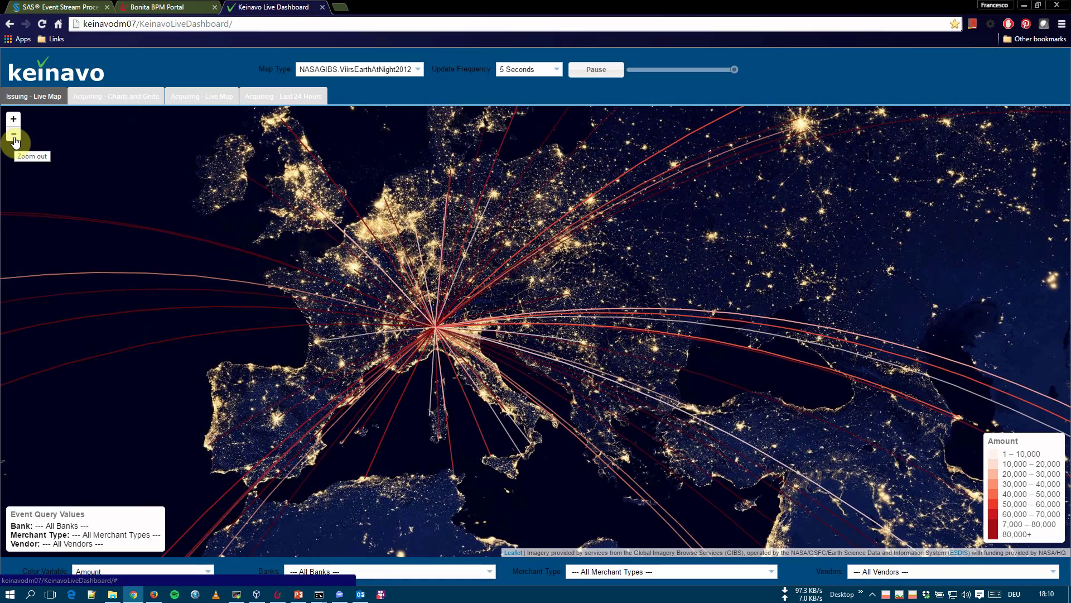
pyautogui.click(14, 140)
# Zoom out to the whole world map, shift it upward and pause the live updates
pyautogui.click(14, 139)
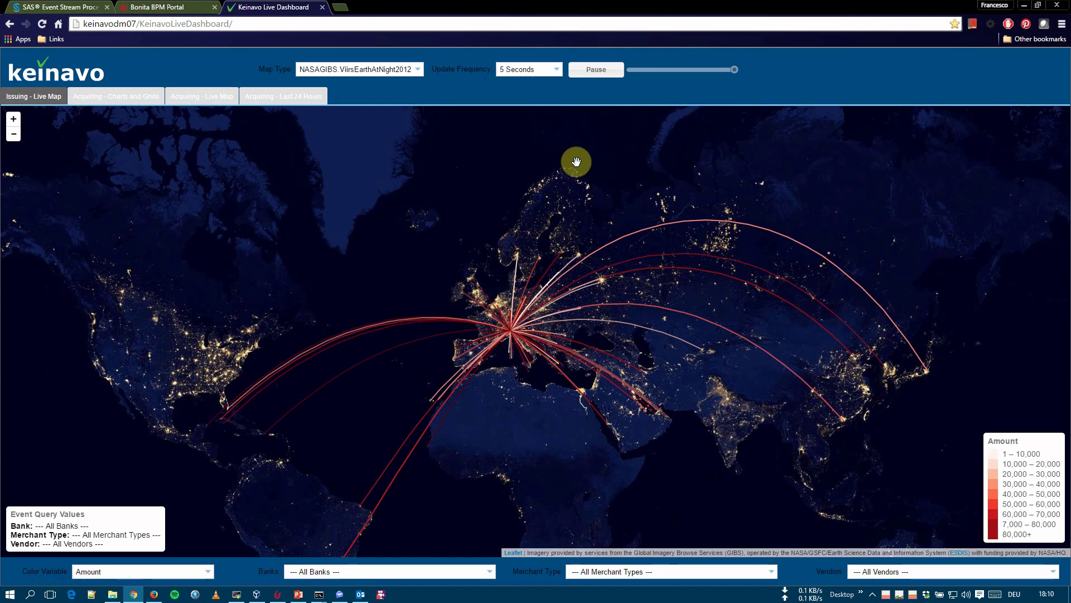
pyautogui.moveTo(576, 162); pyautogui.dragTo(570, 122)
pyautogui.click(595, 68)
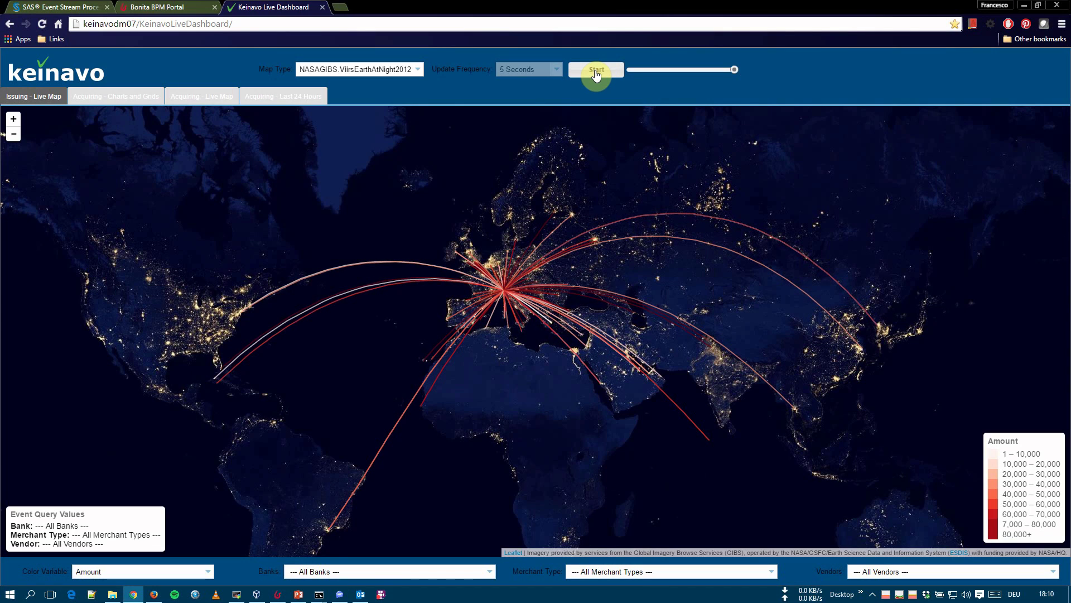
pyautogui.click(596, 73)
# Step playback back and forward through events, resume live updates, then show Acquiring - Charts and Grids
pyautogui.moveTo(736, 63); pyautogui.dragTo(718, 78)
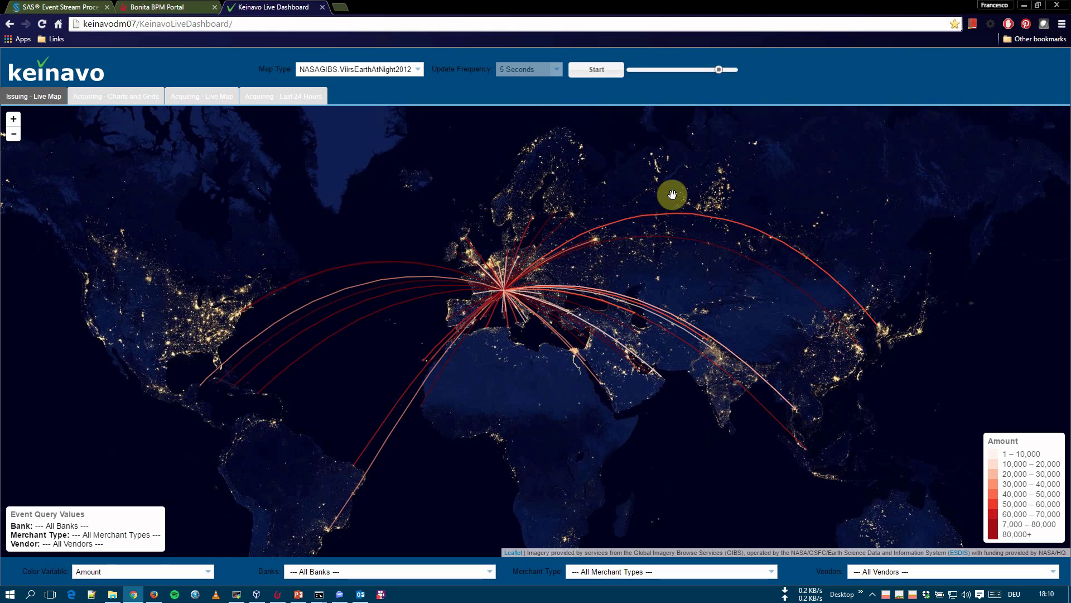
pyautogui.click(720, 75)
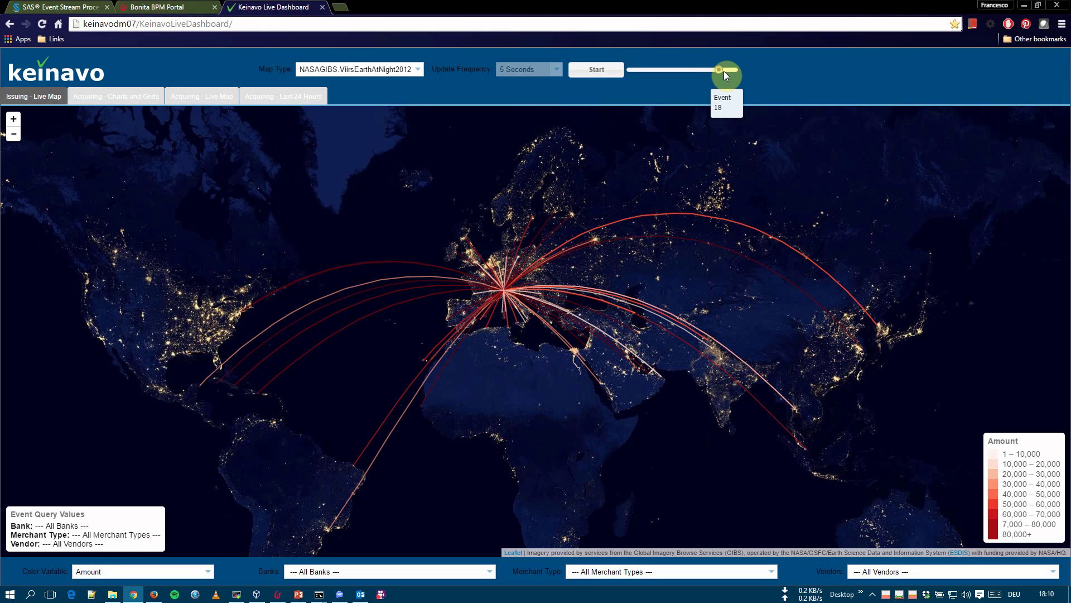
pyautogui.moveTo(722, 79); pyautogui.dragTo(726, 76)
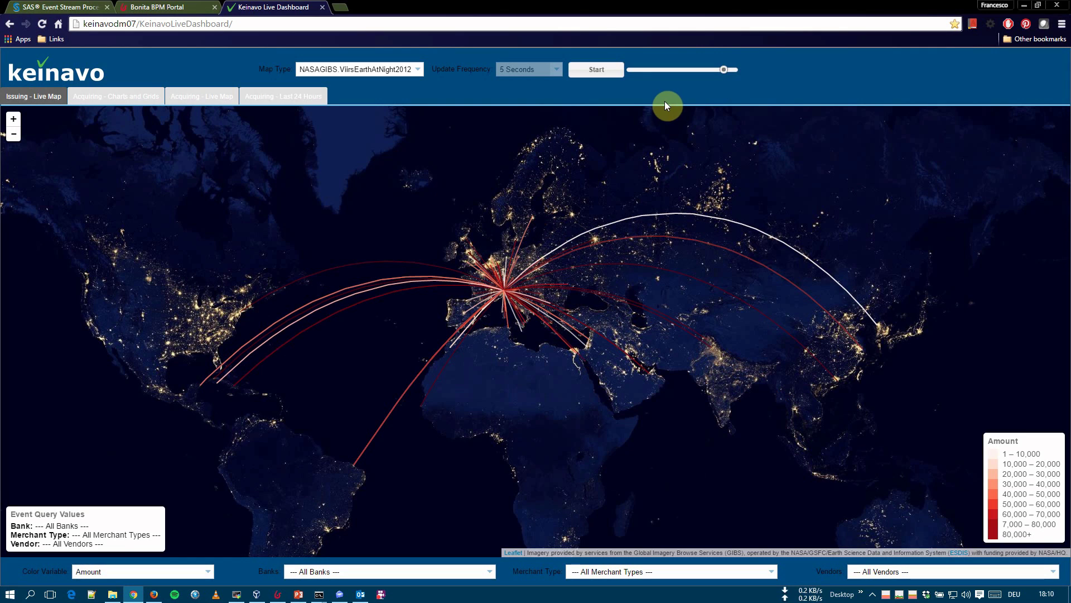
pyautogui.click(612, 76)
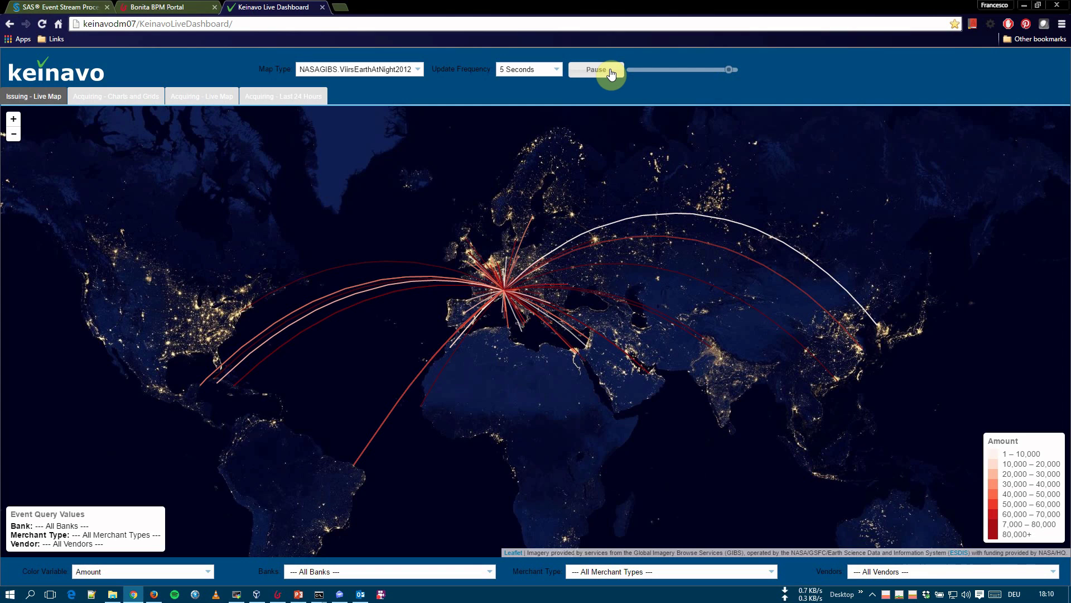
pyautogui.click(117, 99)
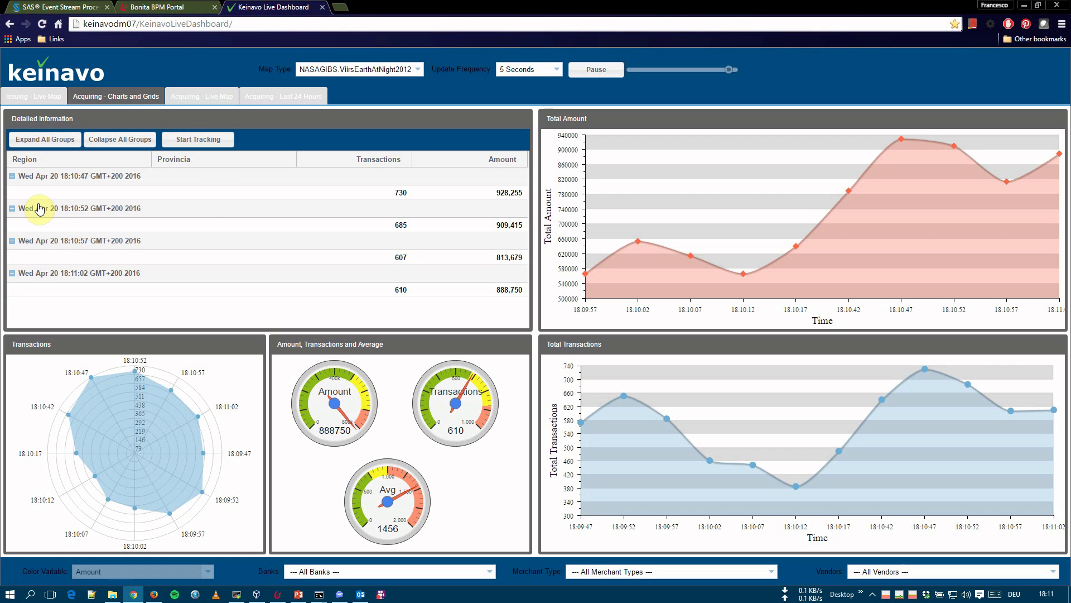
pyautogui.click(11, 177)
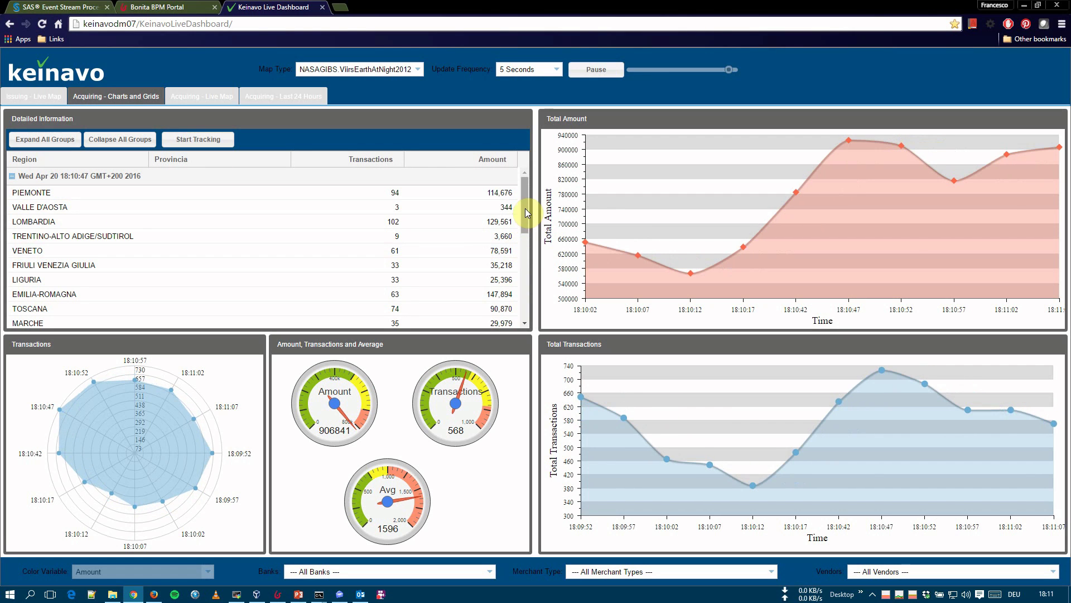
pyautogui.scroll(-1, 523, 226)
pyautogui.scroll(-5, 524, 227)
pyautogui.scroll(6, 519, 257)
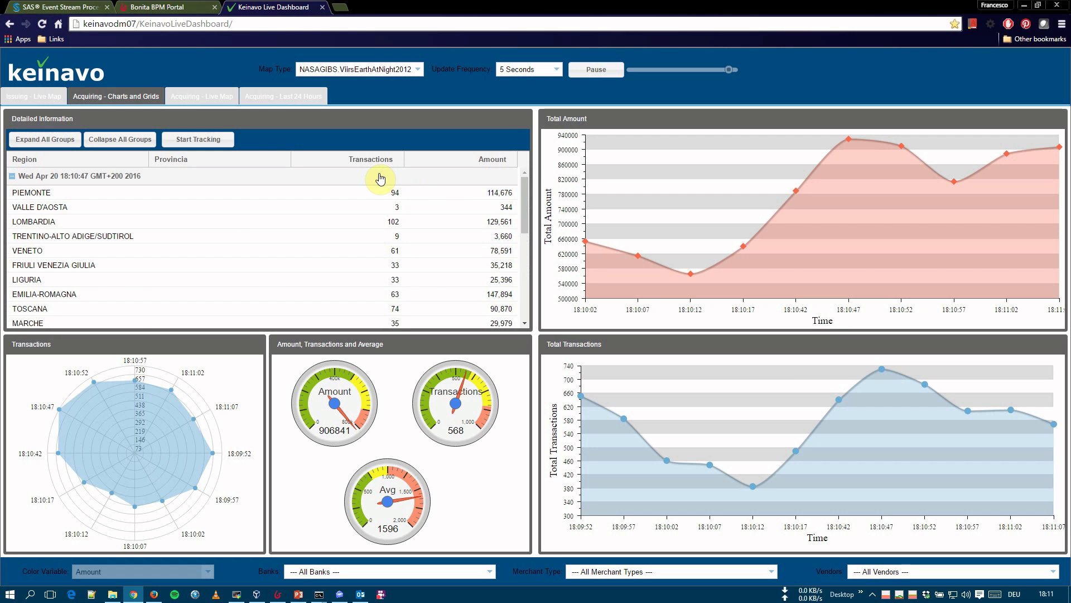
pyautogui.scroll(-5, 491, 224)
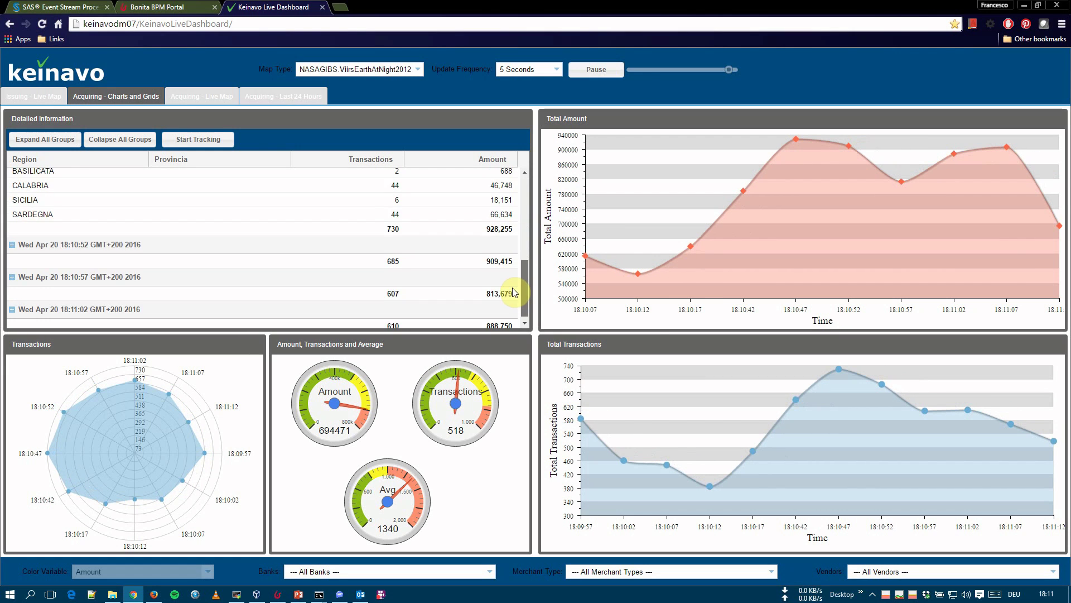
pyautogui.scroll(6, 497, 267)
pyautogui.click(12, 172)
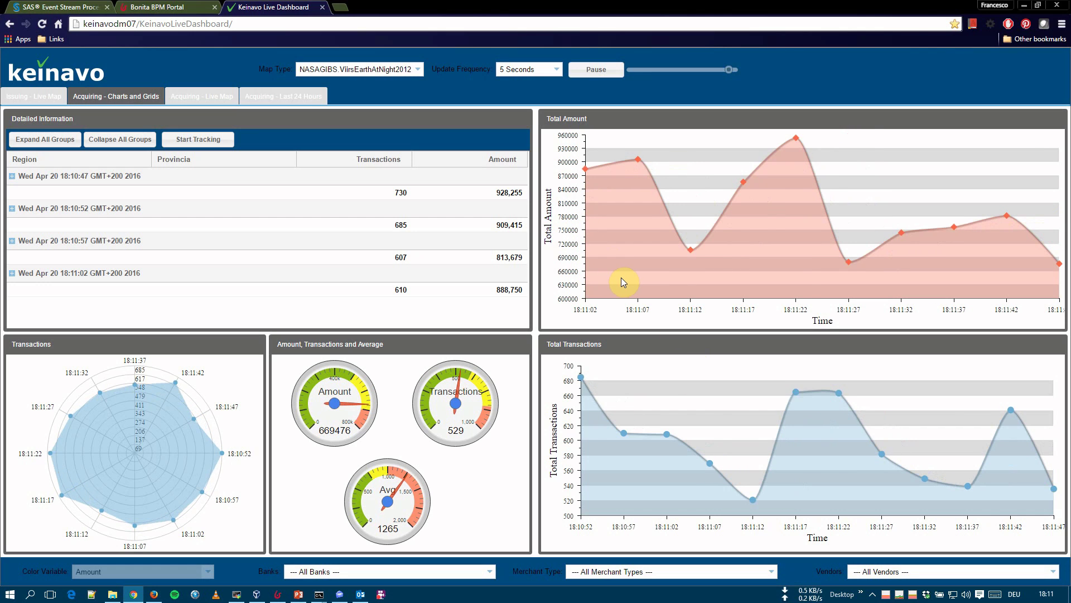
pyautogui.moveTo(661, 281)
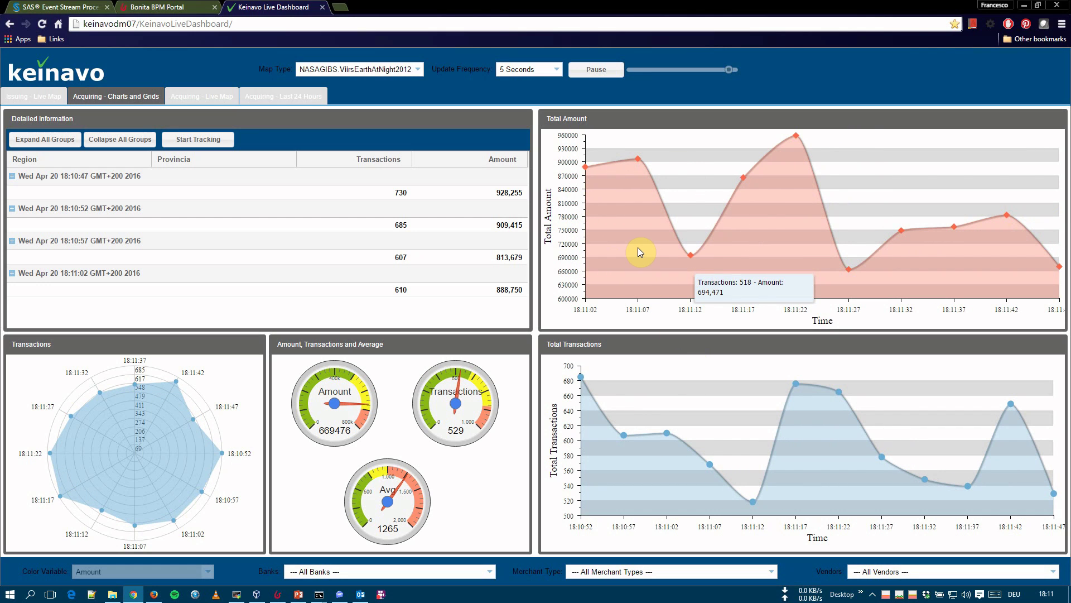
pyautogui.moveTo(668, 427)
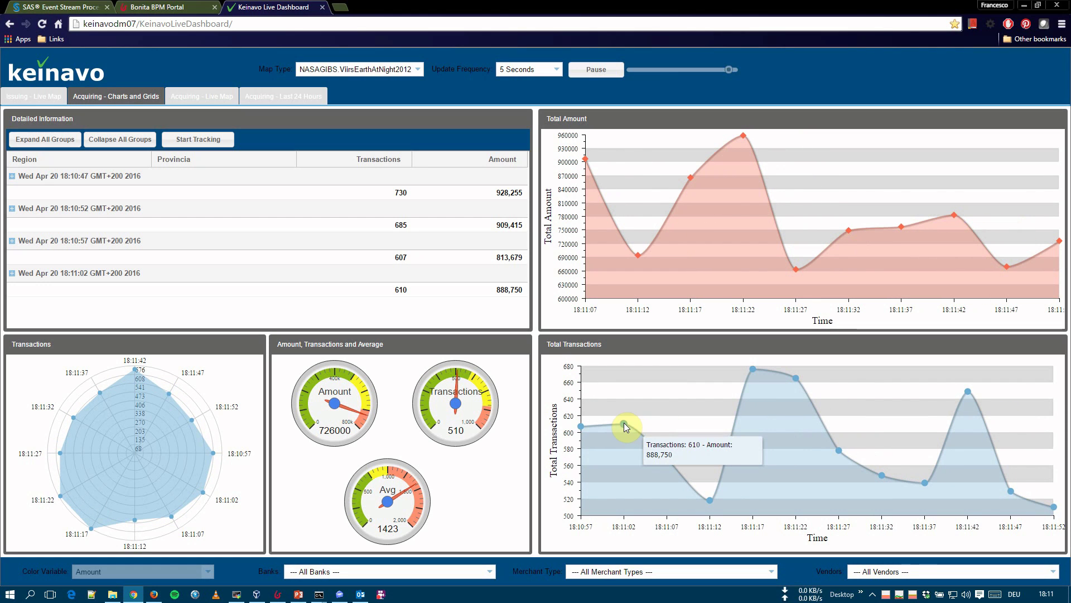
pyautogui.moveTo(800, 271)
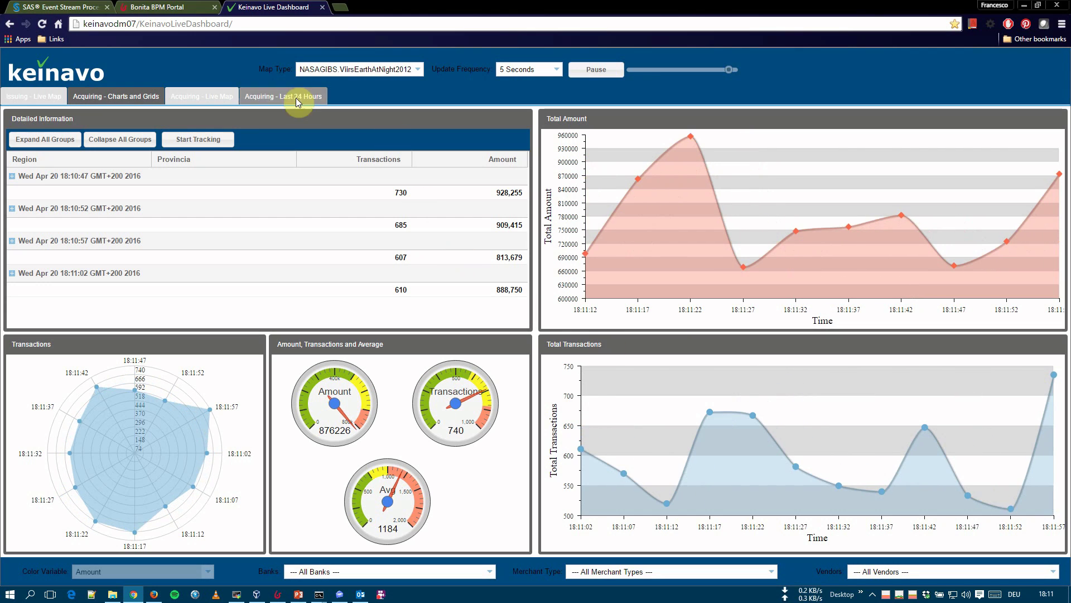
# Open the Acquiring - Live Map and filter it to Prime Credit Bank
pyautogui.click(181, 97)
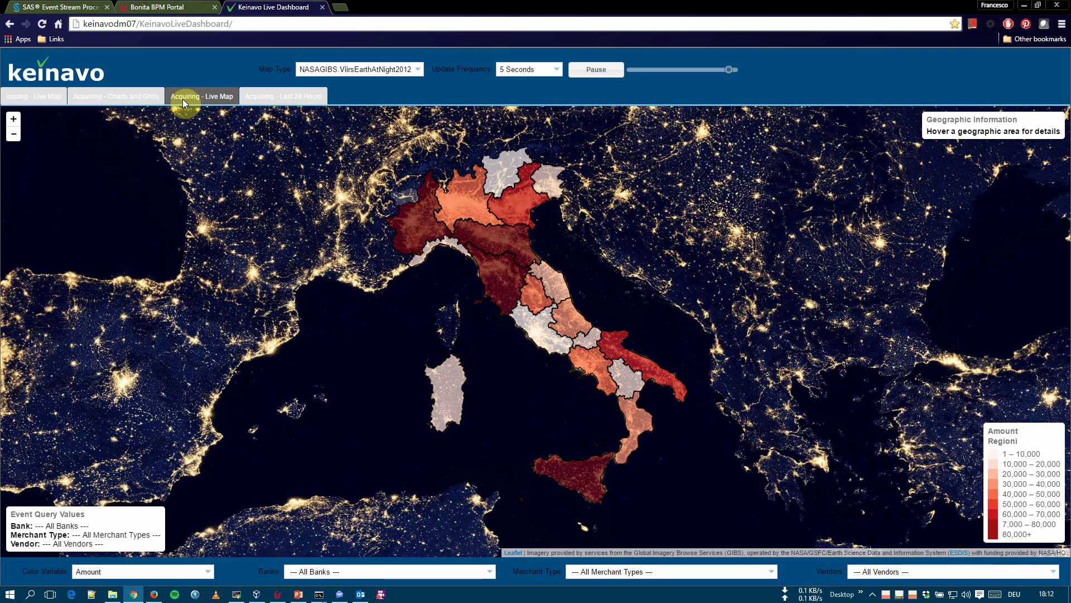
pyautogui.click(366, 570)
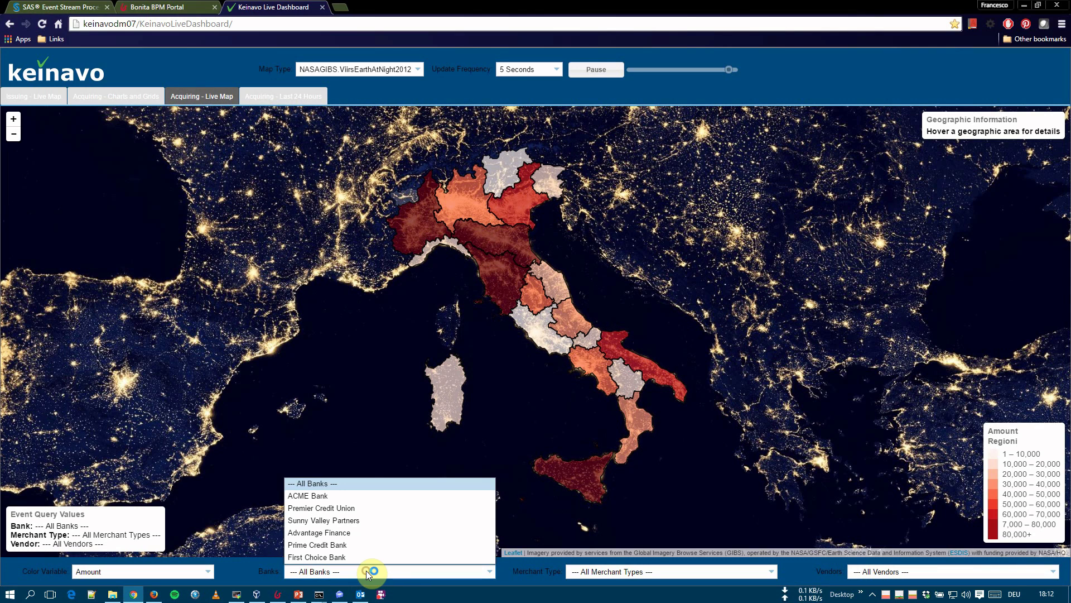
pyautogui.click(352, 544)
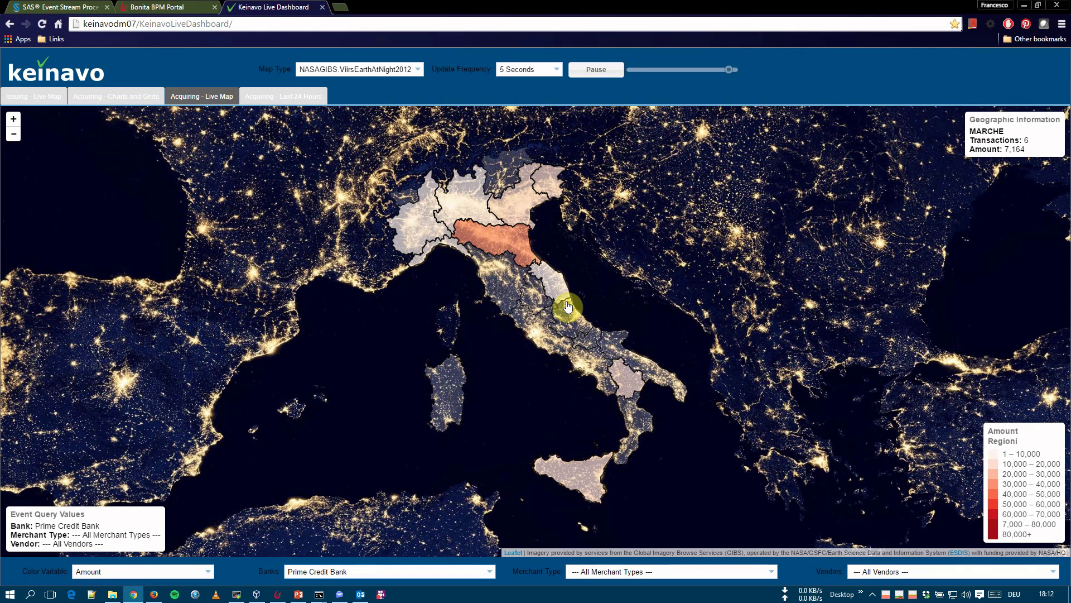
# Restore All Banks on the map and zoom in on northern Italy and the Alps
pyautogui.click(424, 571)
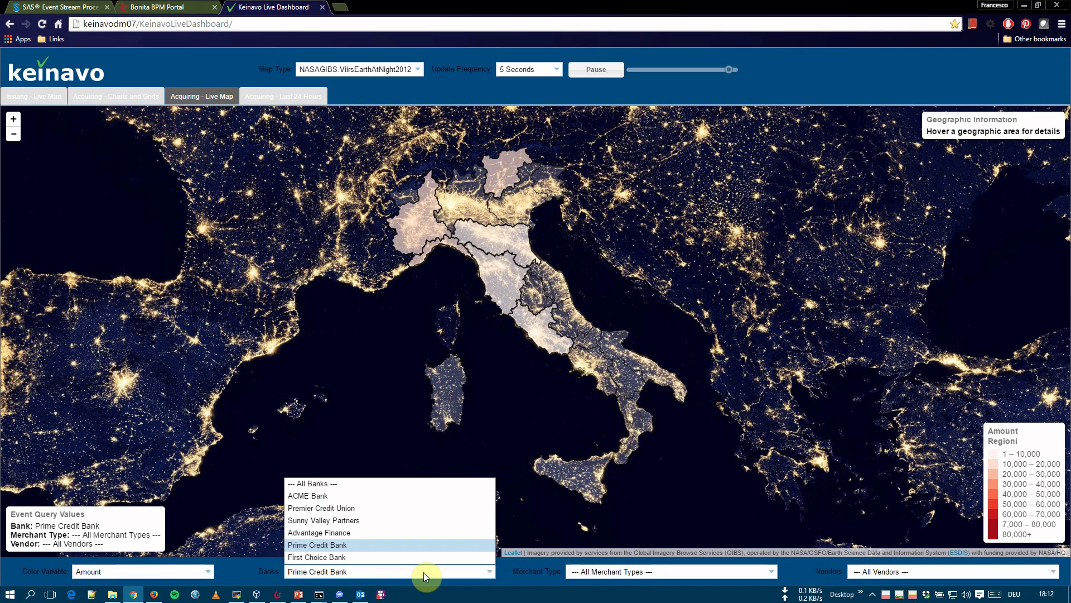
pyautogui.click(405, 484)
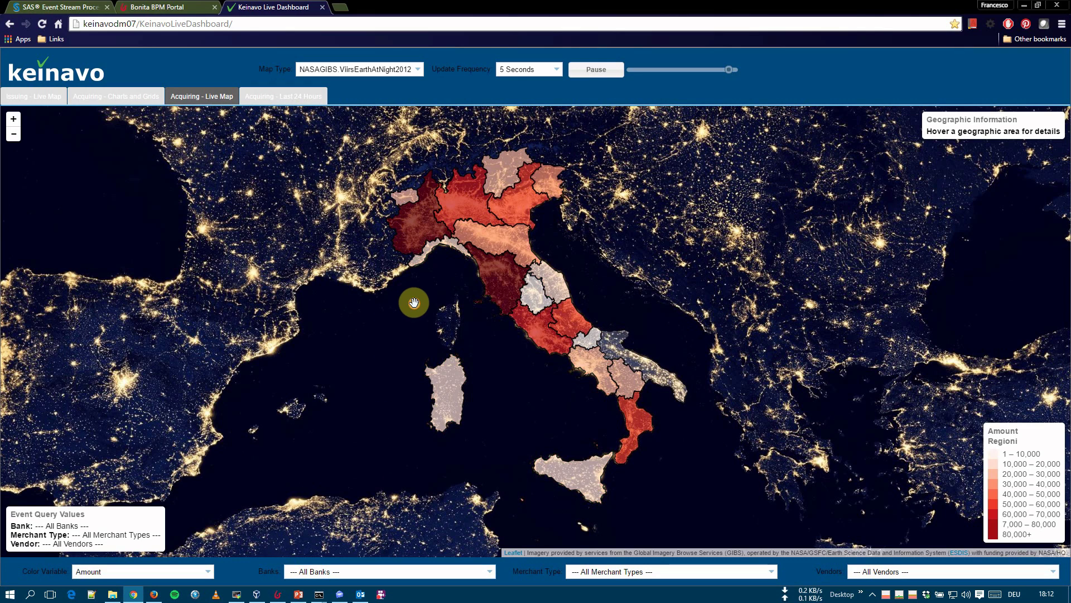
pyautogui.scroll(2, 413, 304)
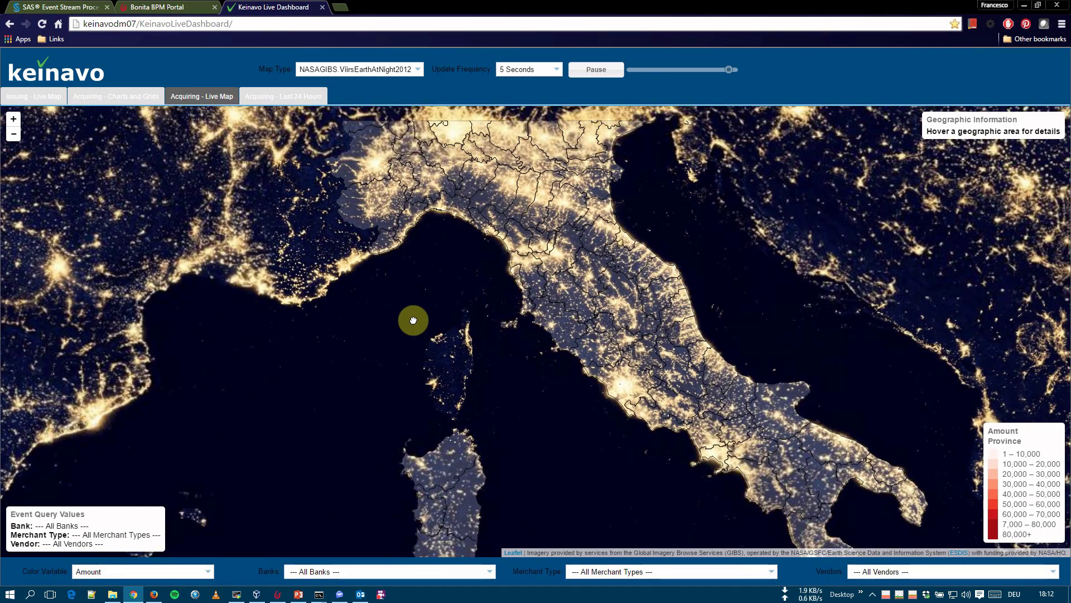
pyautogui.moveTo(413, 320); pyautogui.dragTo(337, 384)
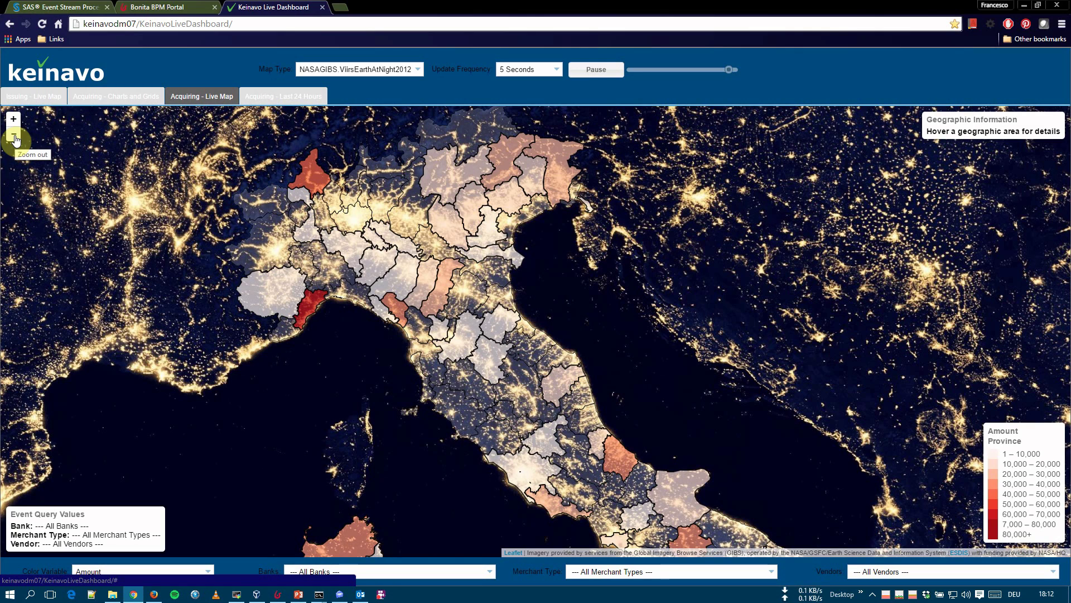
# Zoom the Italy map out one level and shift it so Italy sits higher
pyautogui.click(14, 137)
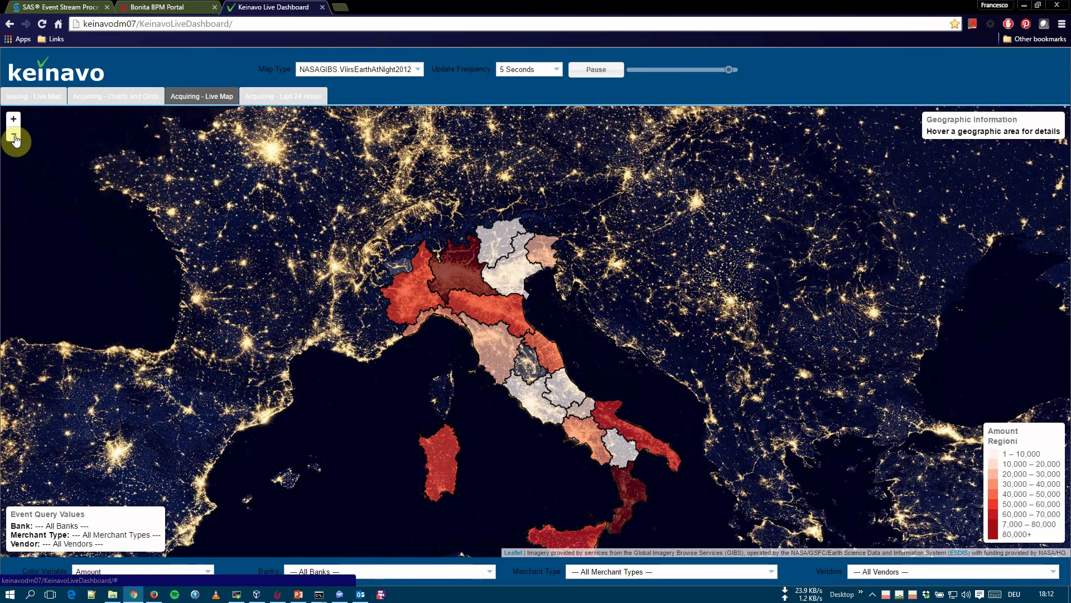
pyautogui.moveTo(551, 243)
pyautogui.moveTo(551, 244); pyautogui.dragTo(539, 161)
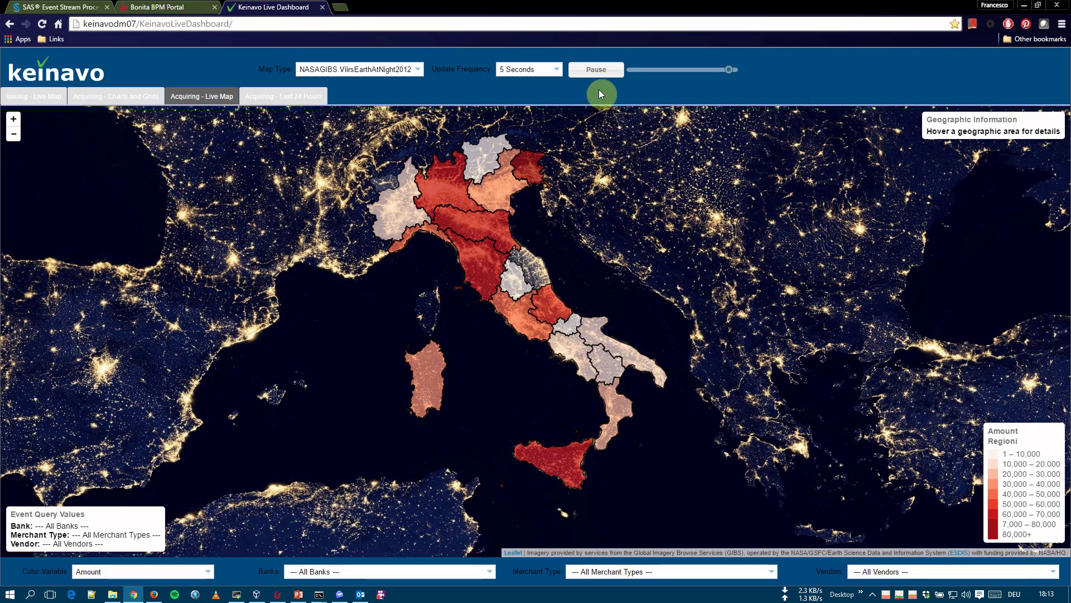
# Pause and resume the live data updates, then open the Acquiring - Last 24 Hours page
pyautogui.click(601, 74)
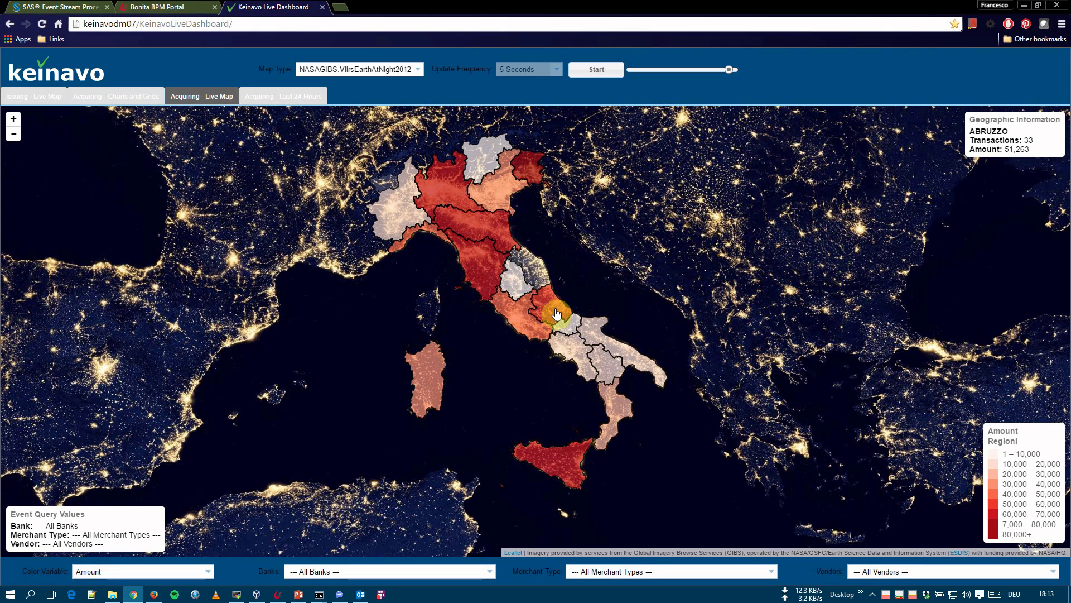
pyautogui.click(595, 82)
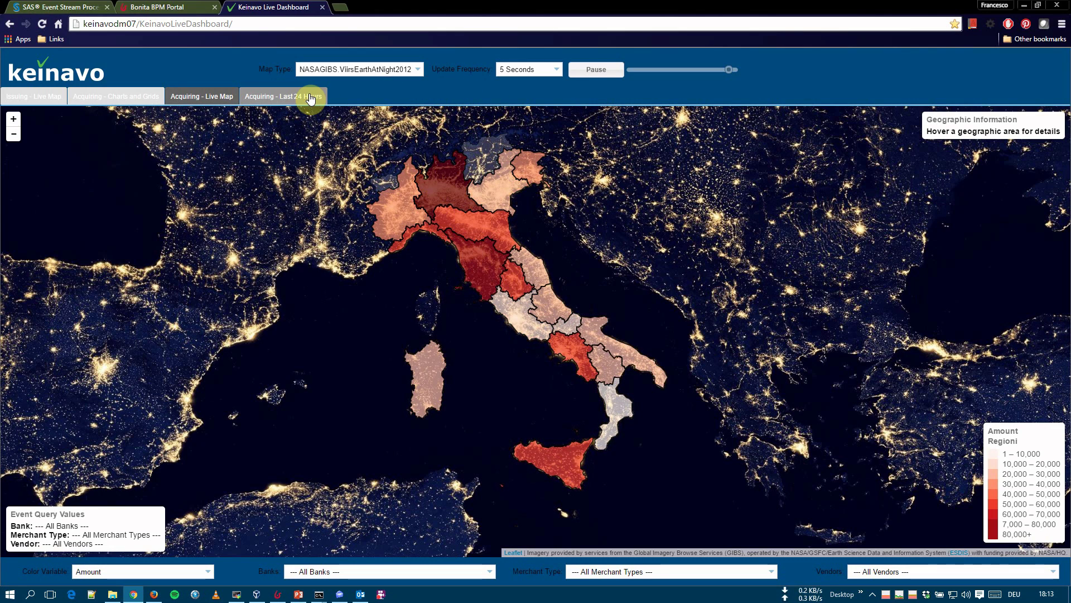
pyautogui.click(287, 96)
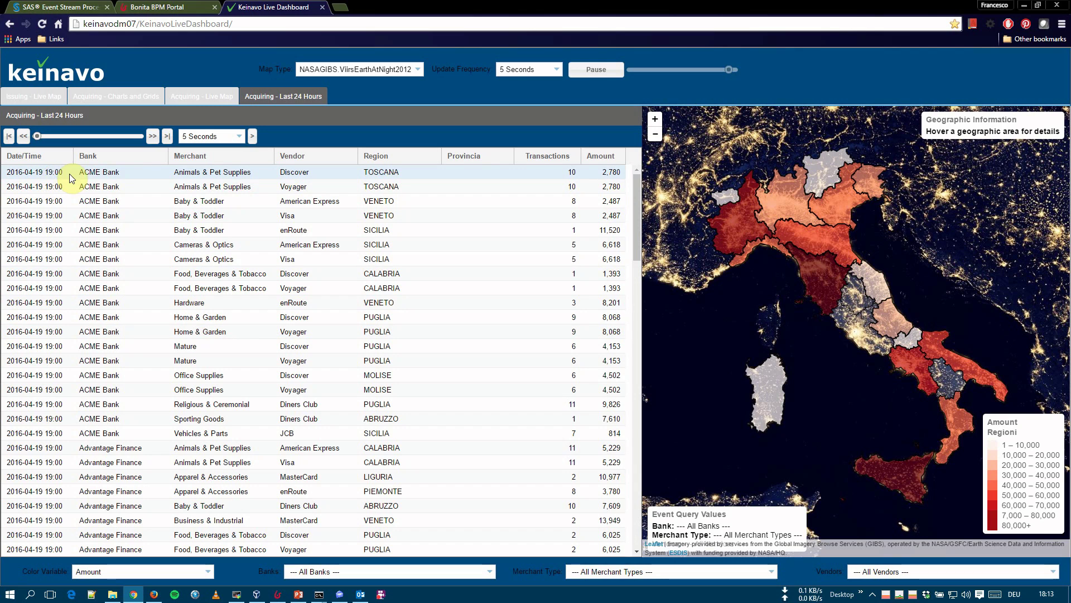
# Step the transaction history from 20:00 to 23:00 while framing northern and central Italy
pyautogui.click(154, 139)
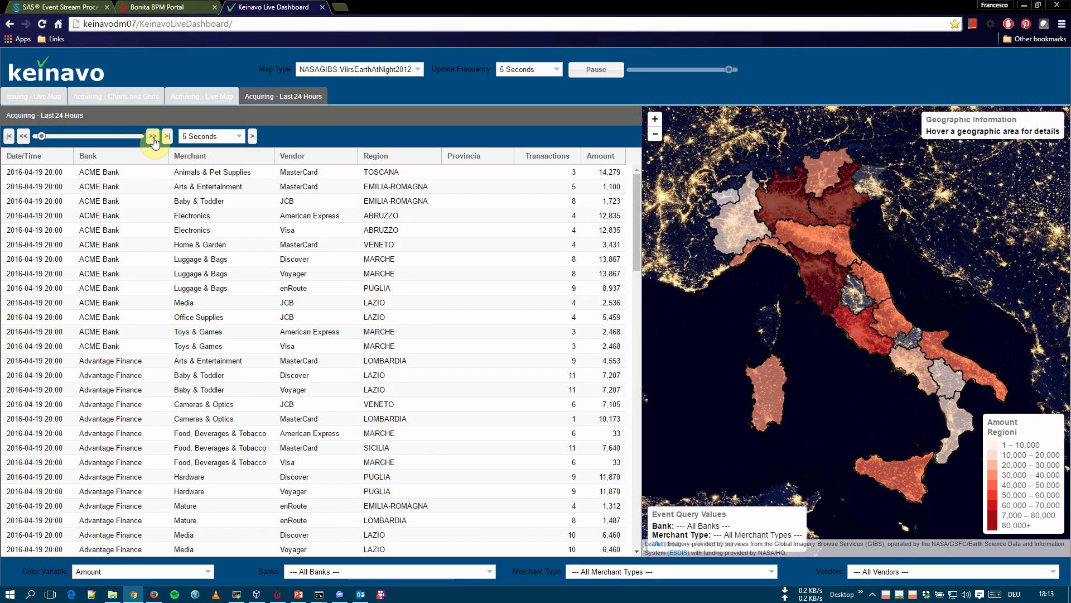
pyautogui.click(153, 138)
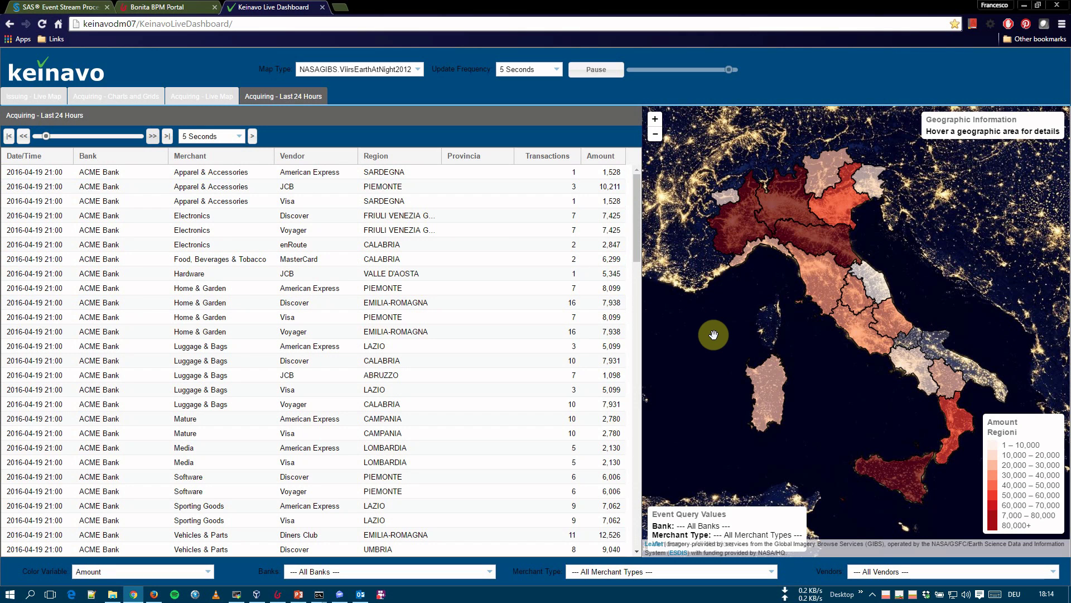
pyautogui.scroll(2, 712, 335)
pyautogui.moveTo(760, 320); pyautogui.dragTo(743, 419)
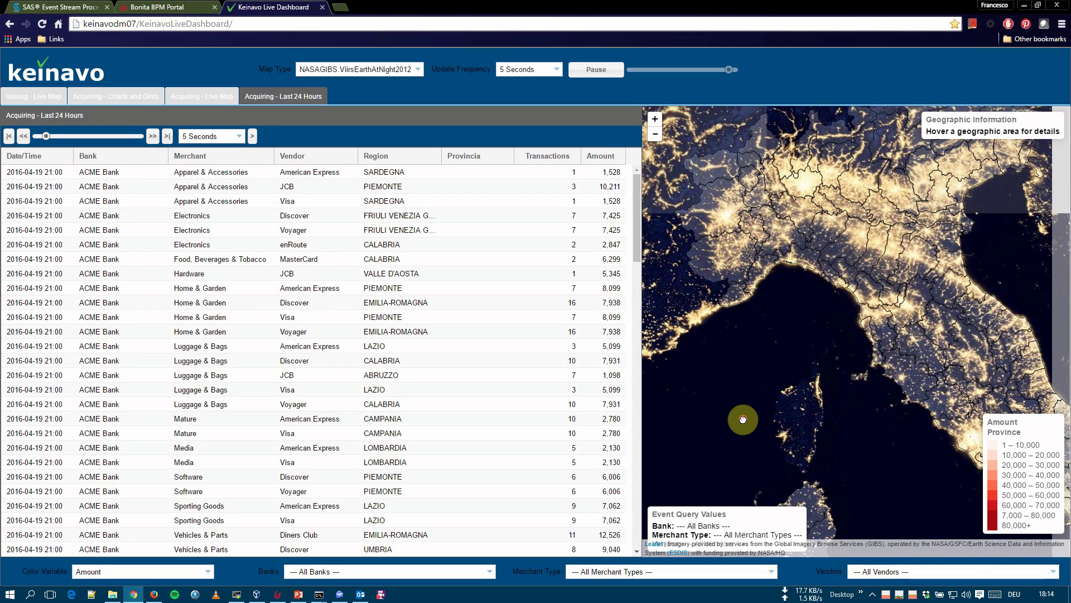
pyautogui.click(153, 137)
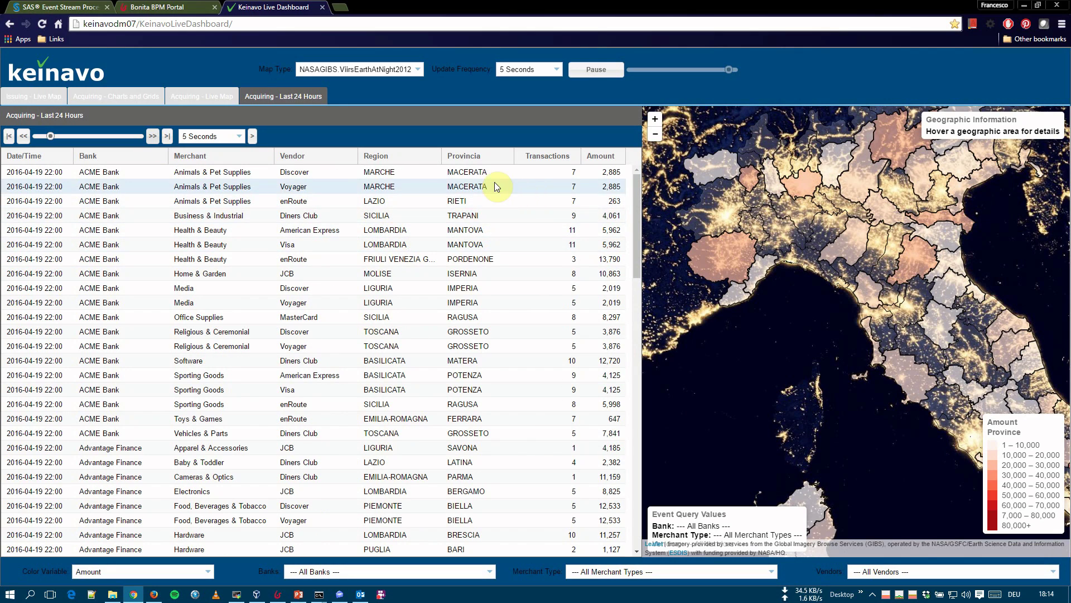
pyautogui.moveTo(636, 248); pyautogui.dragTo(634, 175)
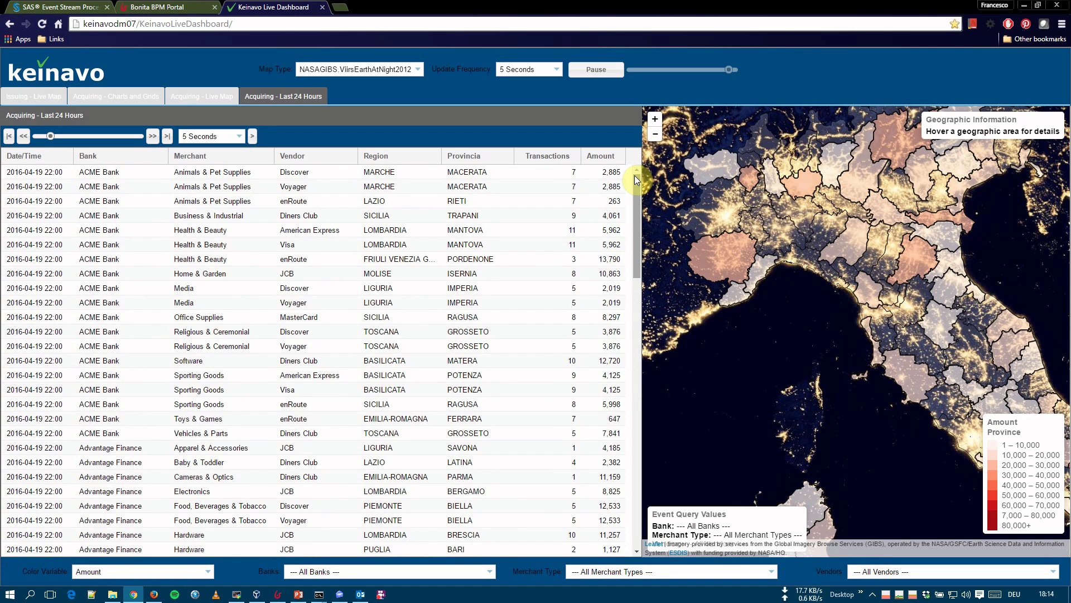
pyautogui.click(152, 138)
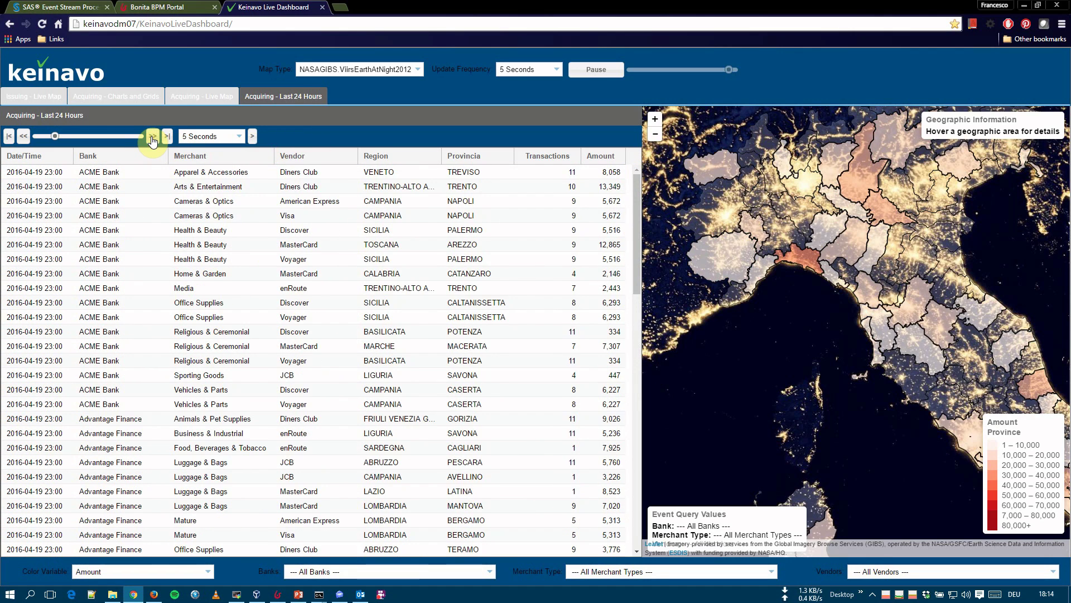
pyautogui.click(149, 568)
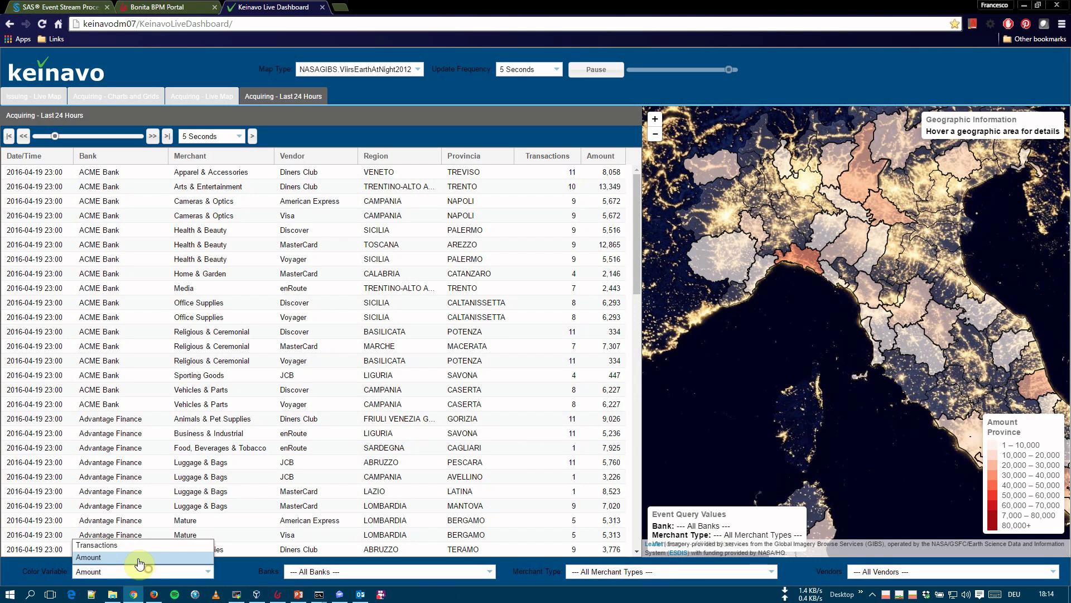
pyautogui.click(137, 544)
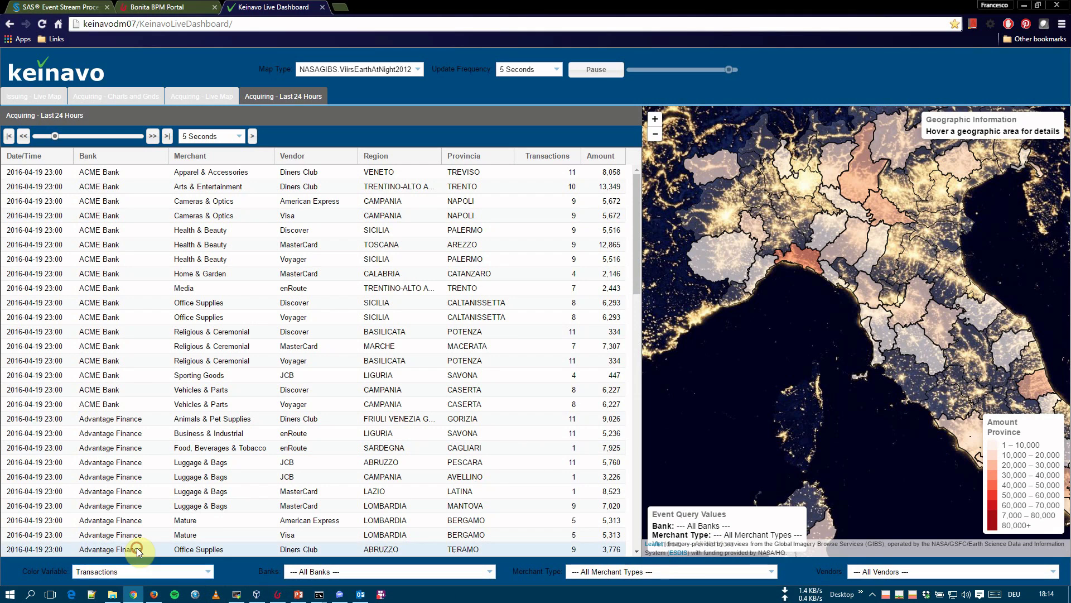
pyautogui.click(152, 136)
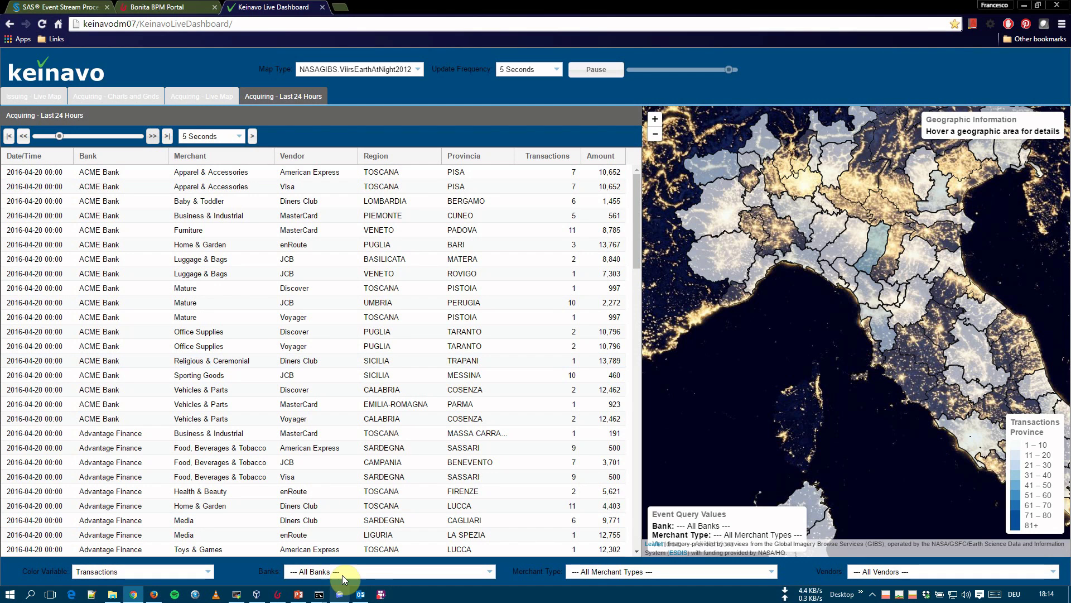
pyautogui.click(655, 134)
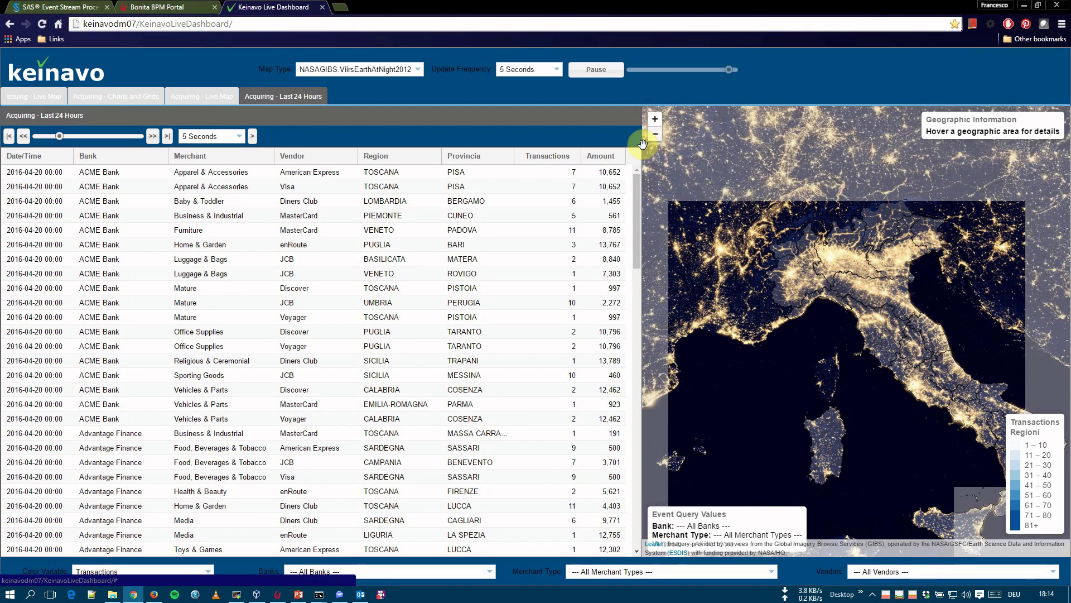
pyautogui.click(153, 136)
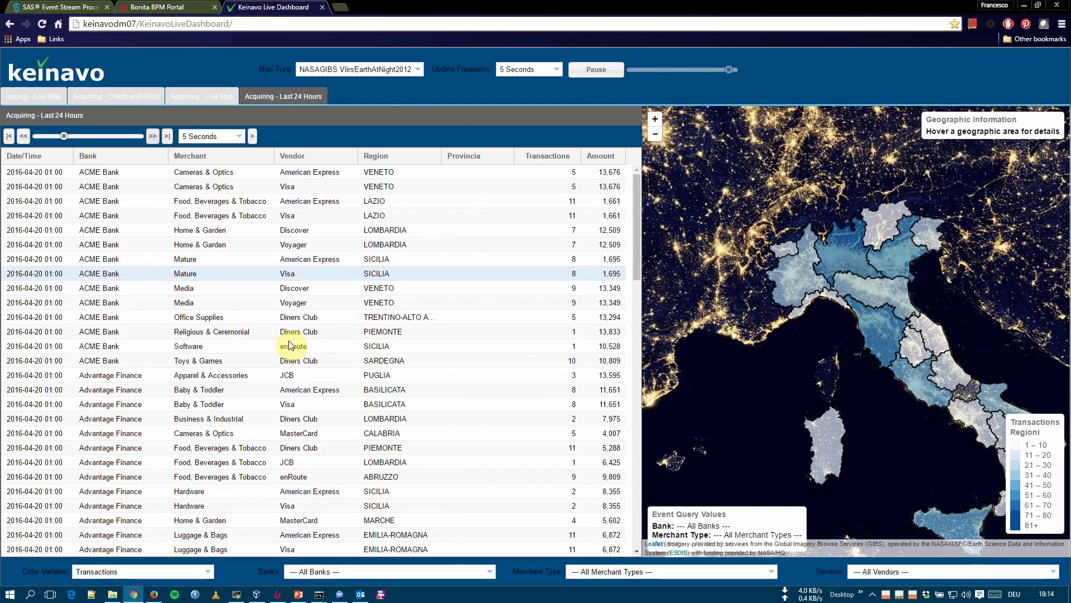
# Filter to Premier Credit Union and Home & Garden merchants, step to 02:00, and pan to southern Italy
pyautogui.click(322, 573)
pyautogui.click(321, 516)
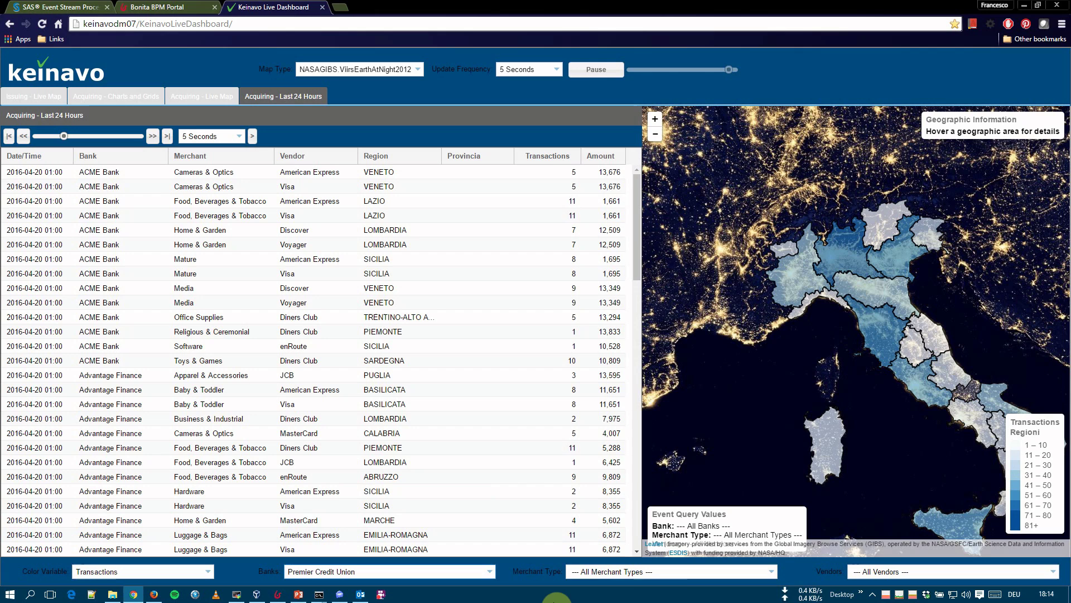
pyautogui.click(661, 569)
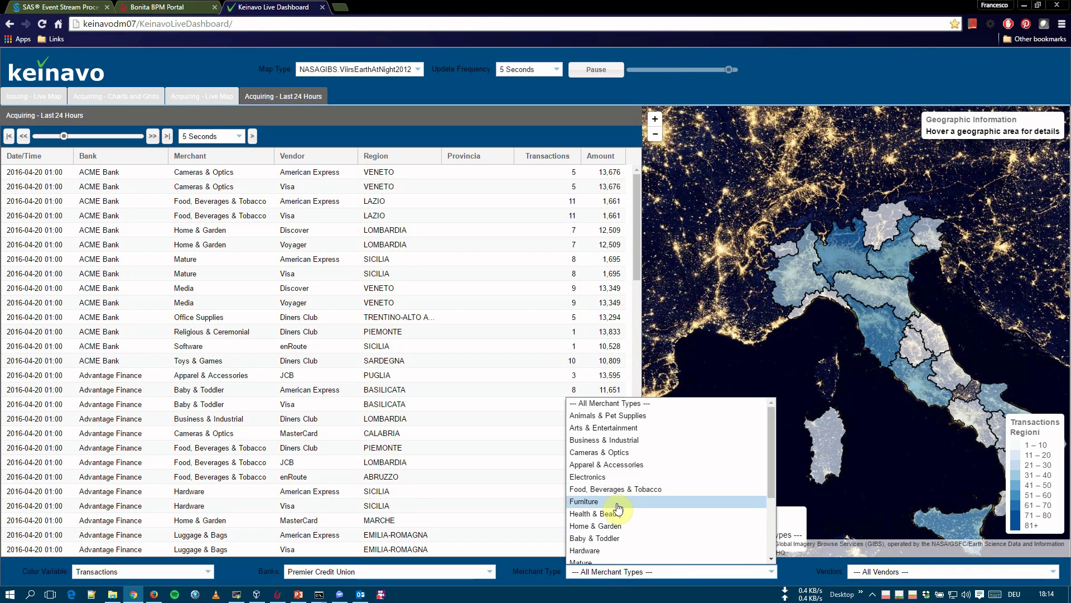
pyautogui.click(610, 525)
pyautogui.click(154, 139)
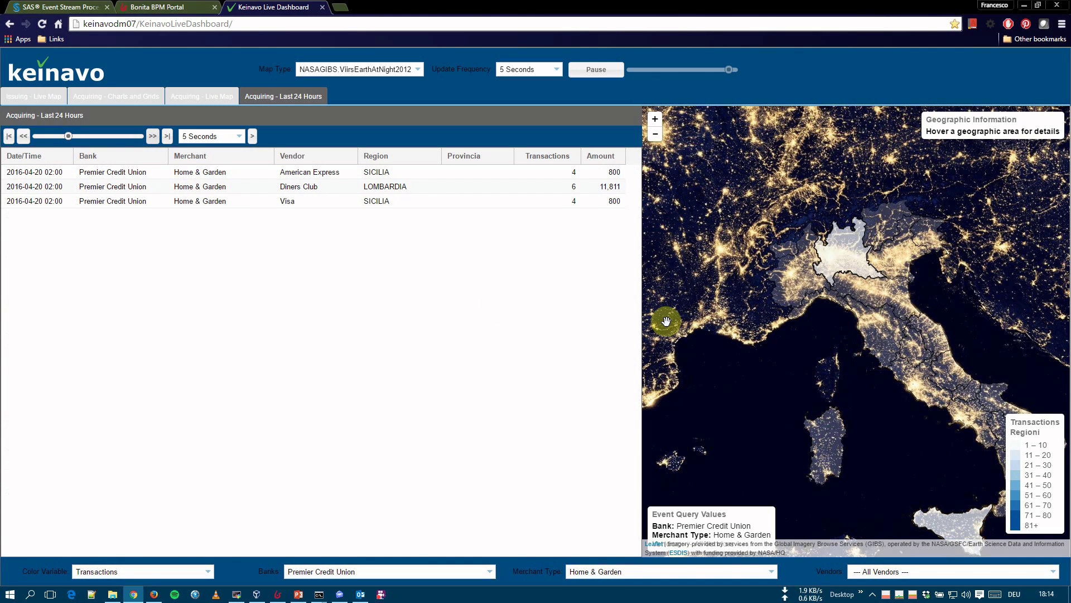
pyautogui.moveTo(668, 318); pyautogui.dragTo(635, 256)
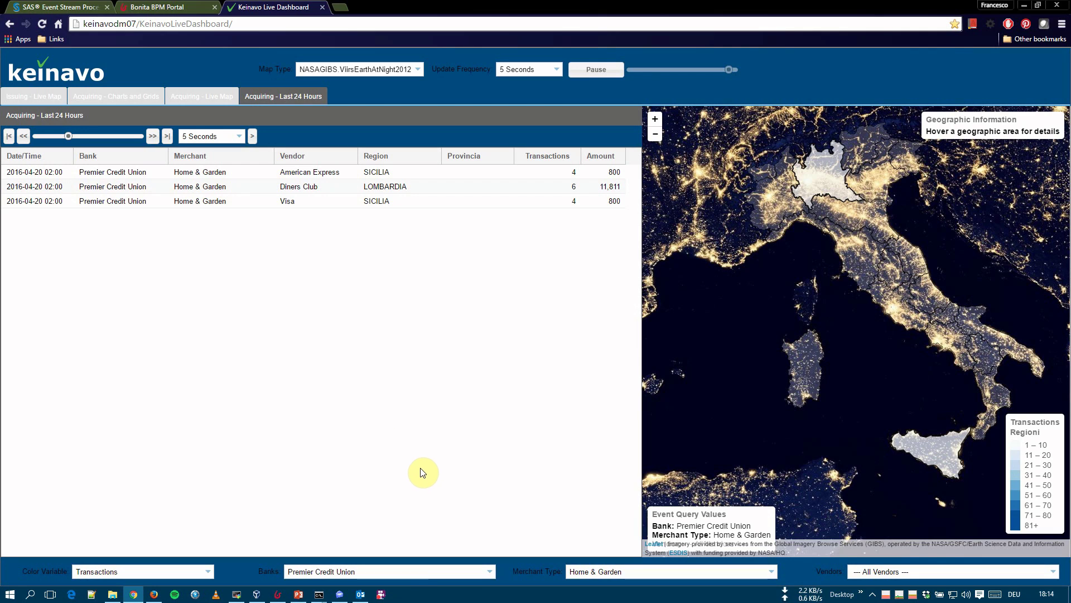
# Reset the bank and merchant type filters to All and step the timeline to 04:00
pyautogui.click(402, 567)
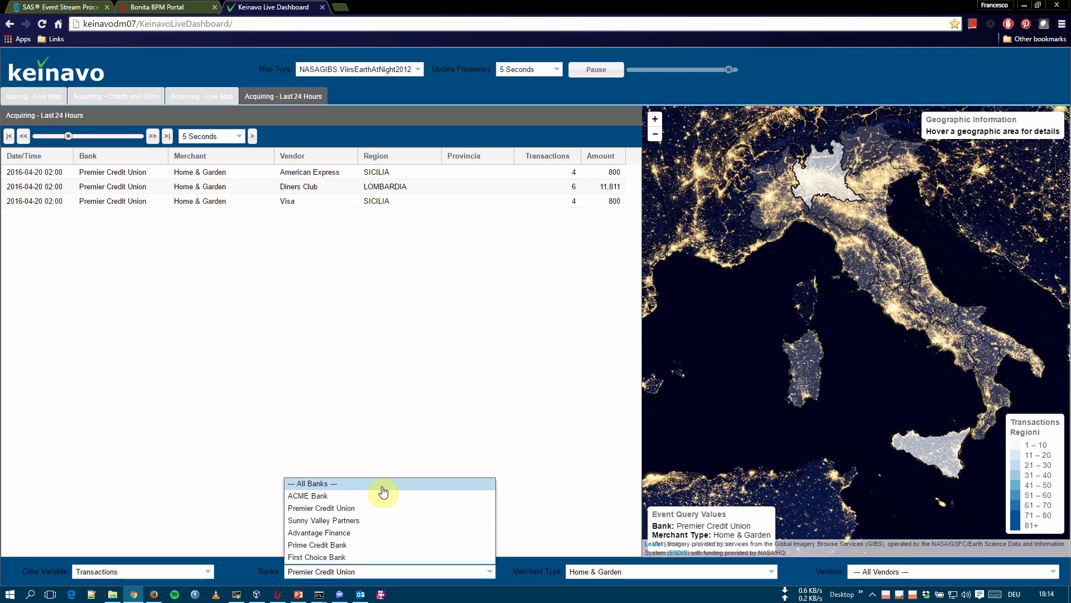
pyautogui.click(382, 487)
pyautogui.click(580, 569)
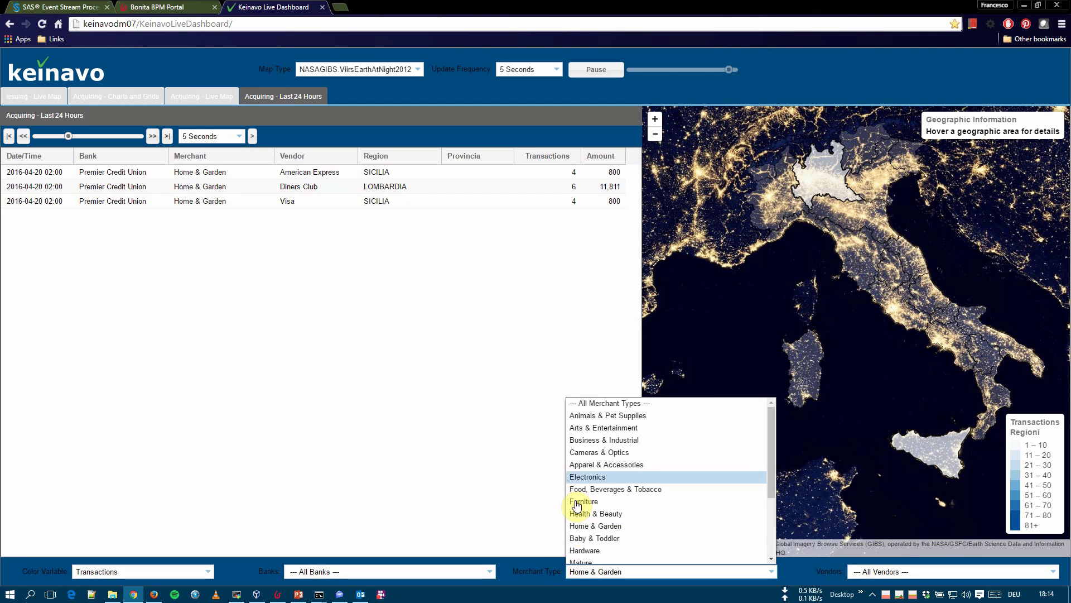
pyautogui.click(583, 400)
pyautogui.click(155, 137)
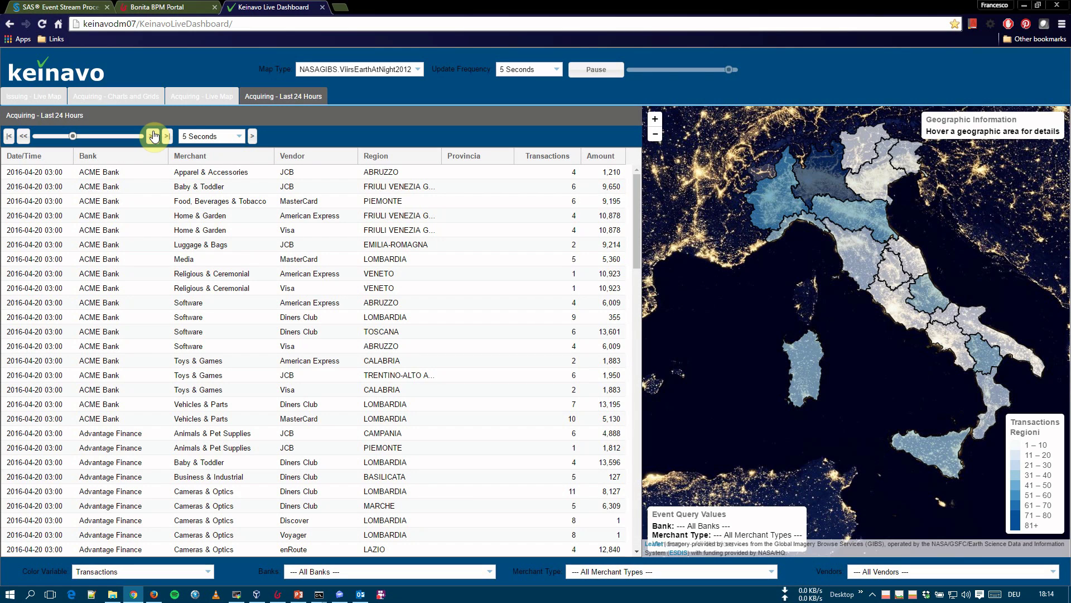
pyautogui.click(154, 138)
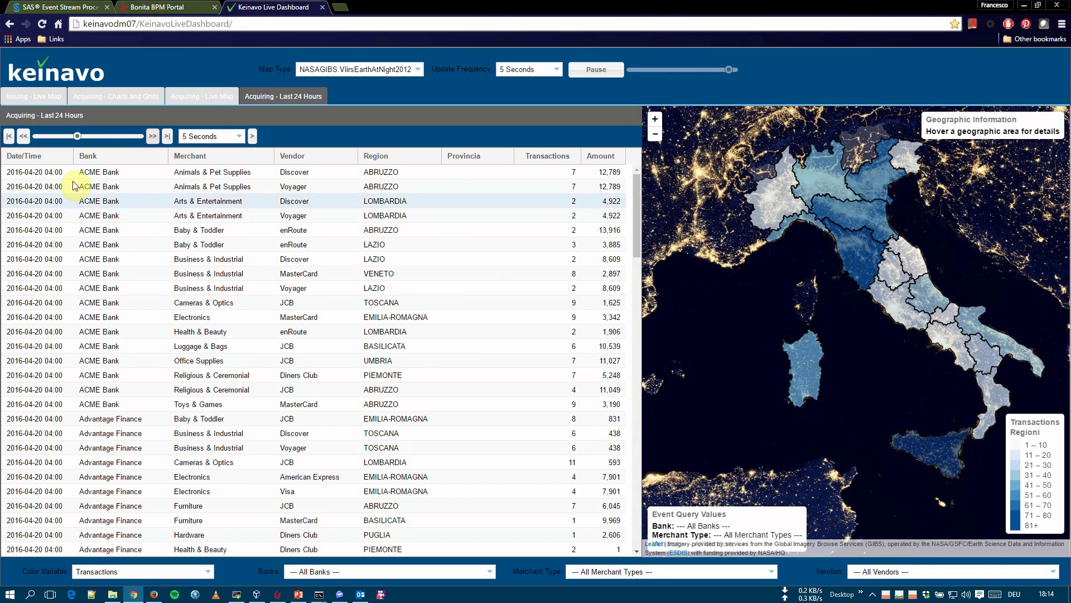
# Sort the transaction grid by Merchant, then by Vendor in reverse order
pyautogui.click(204, 156)
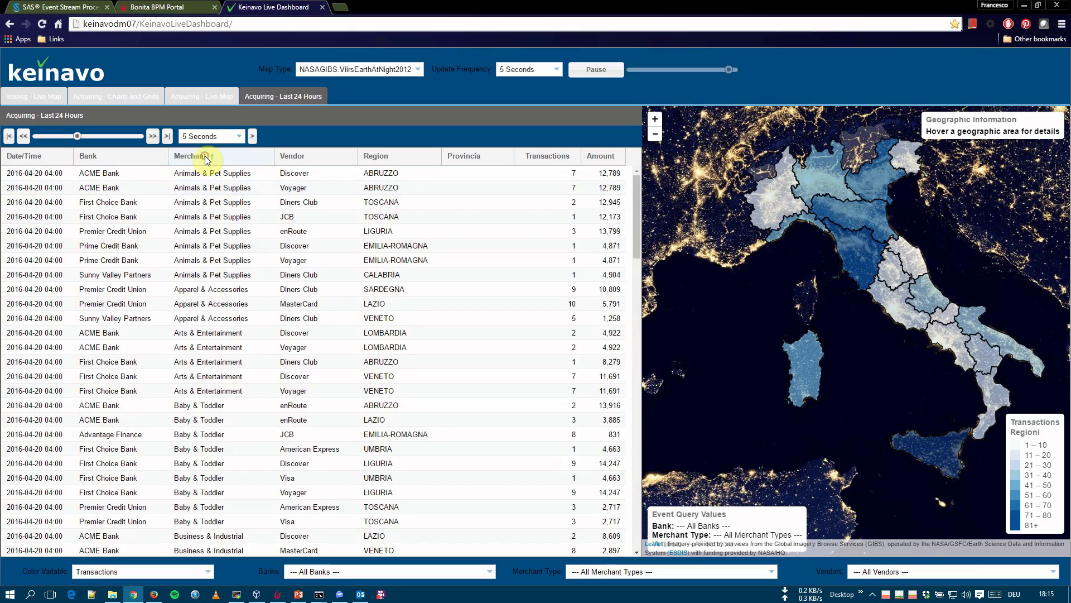
pyautogui.click(310, 159)
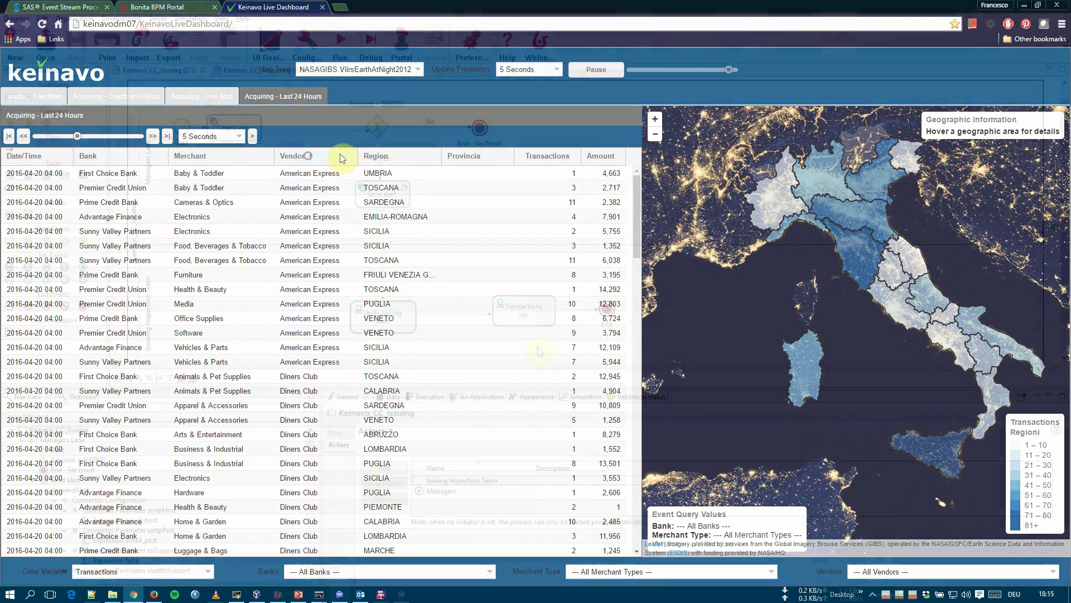
pyautogui.click(329, 159)
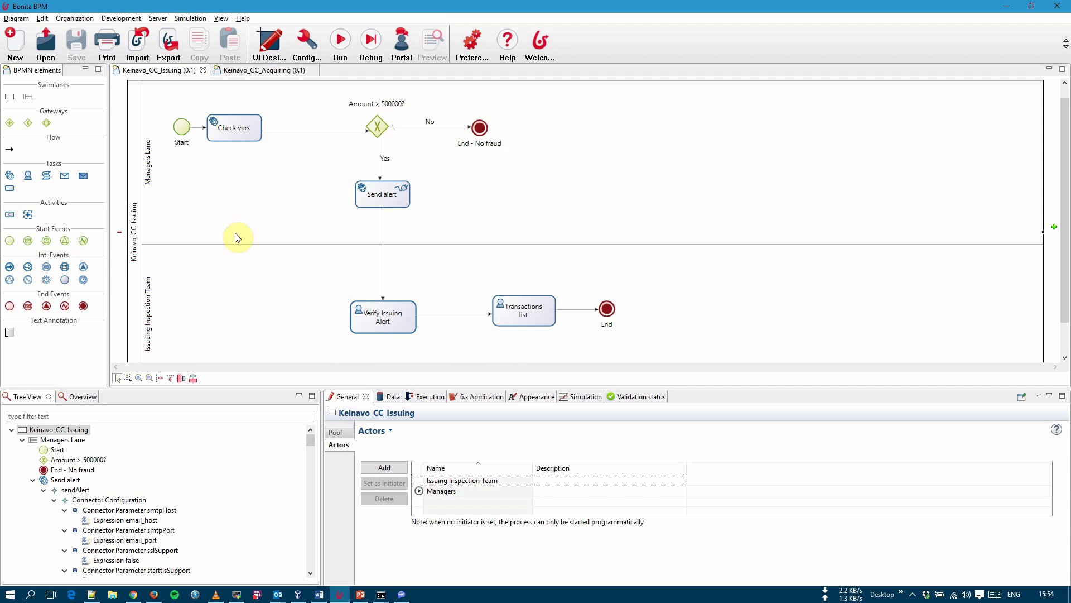
# Review the Keinavo_CC_Issuing and Keinavo_CC_Acquiring diagrams and check the process instance log console
pyautogui.click(179, 72)
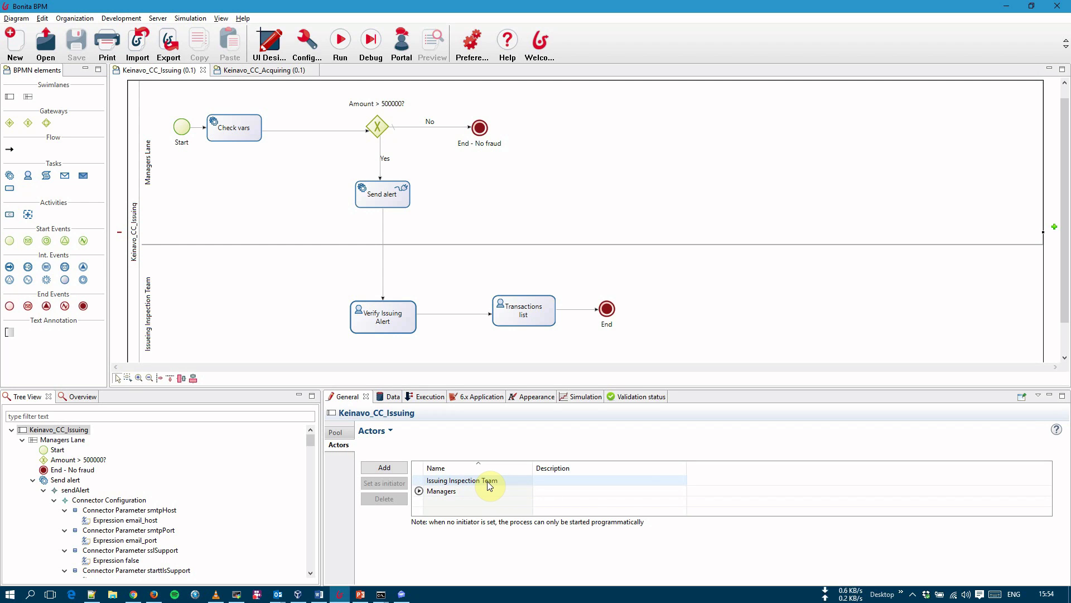
pyautogui.click(279, 75)
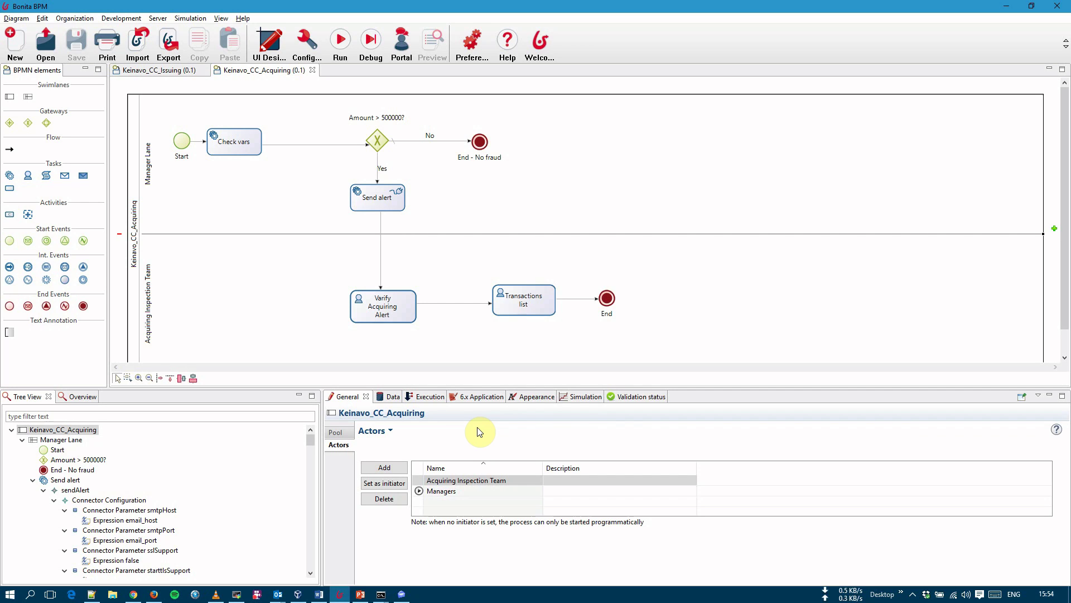
pyautogui.click(381, 594)
pyautogui.click(414, 555)
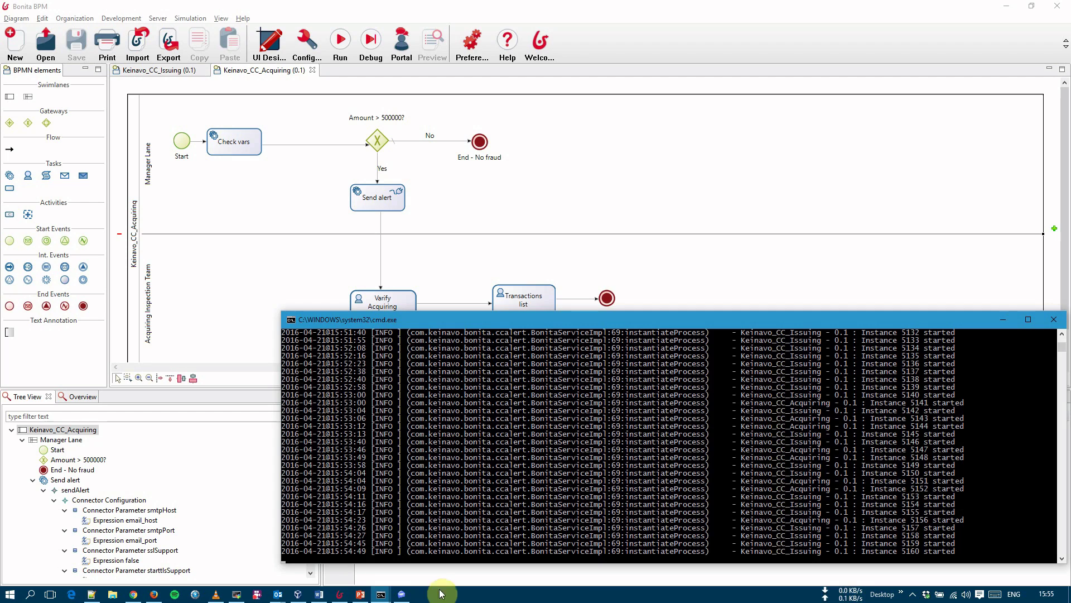
pyautogui.click(243, 480)
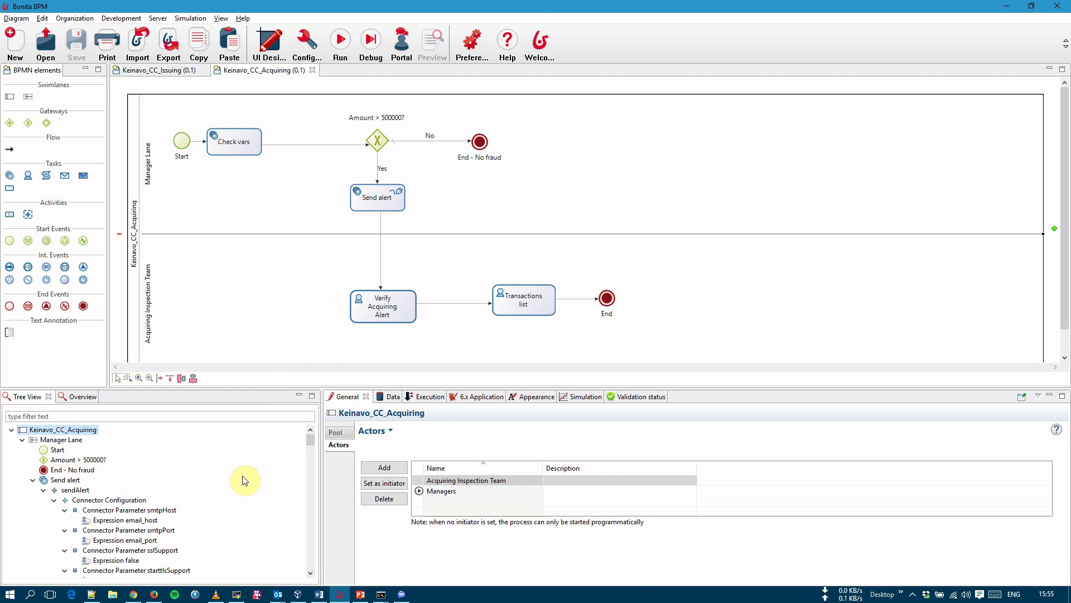
# In the Chrome portal, refresh tasks and mark case 5131's Verify Acquiring Alert as Fraud
pyautogui.click(134, 594)
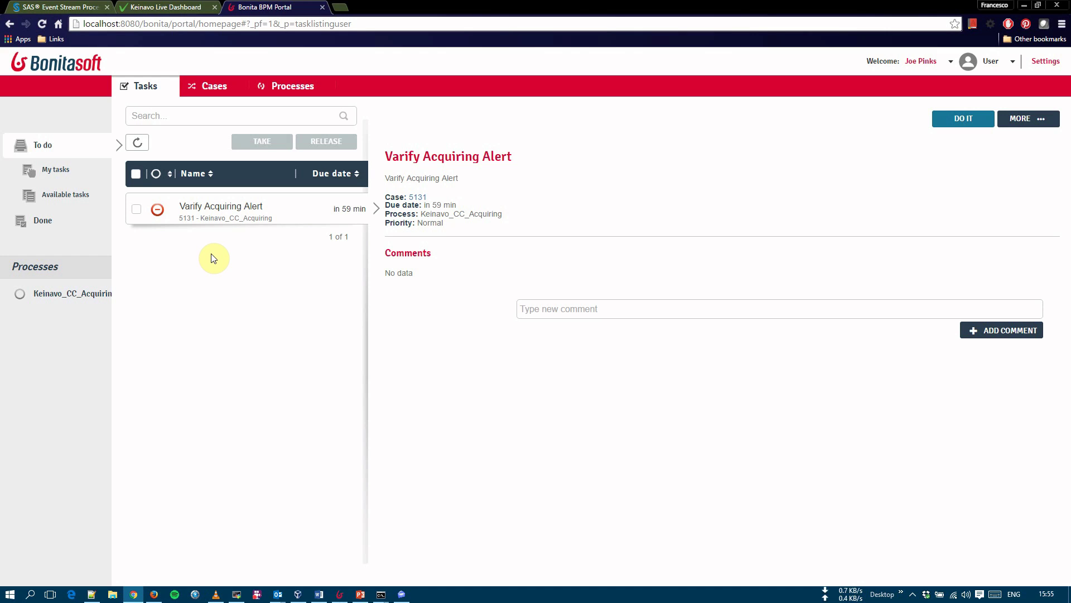
pyautogui.click(141, 145)
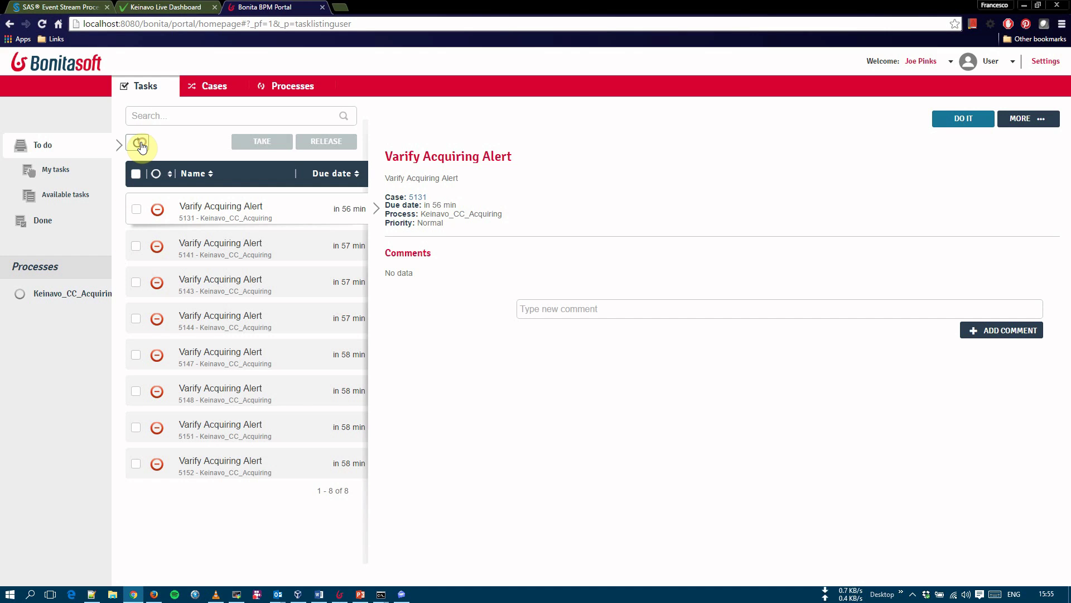
pyautogui.click(248, 215)
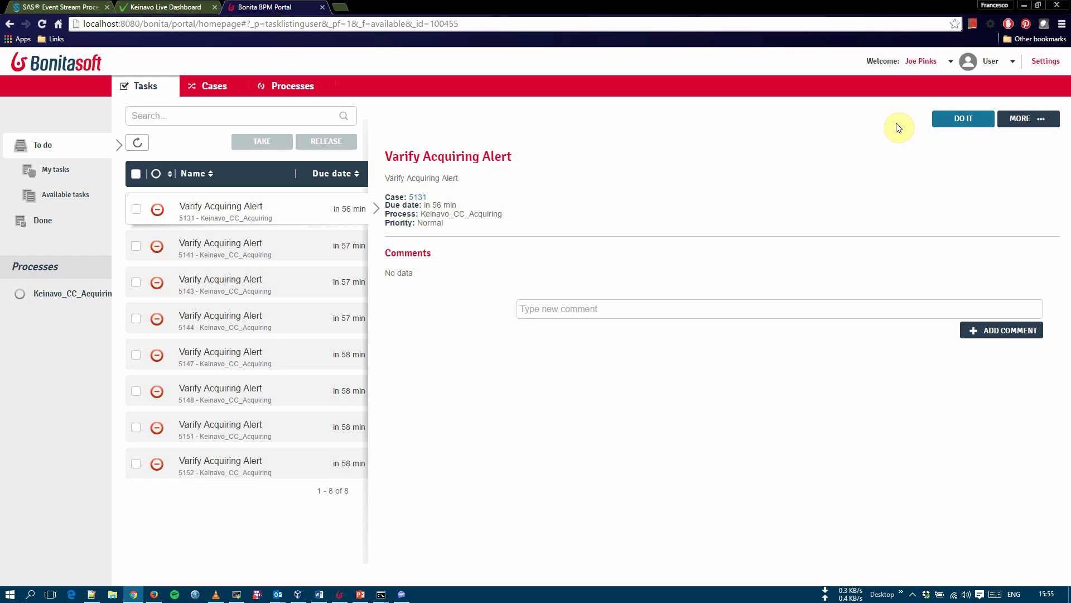
pyautogui.click(954, 128)
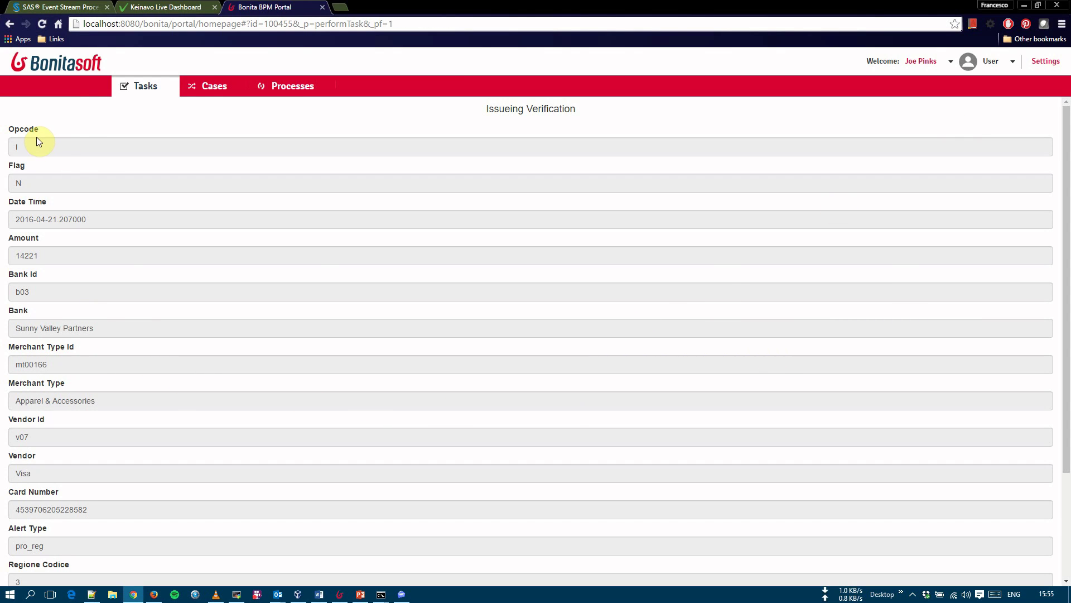
pyautogui.scroll(-3, 50, 278)
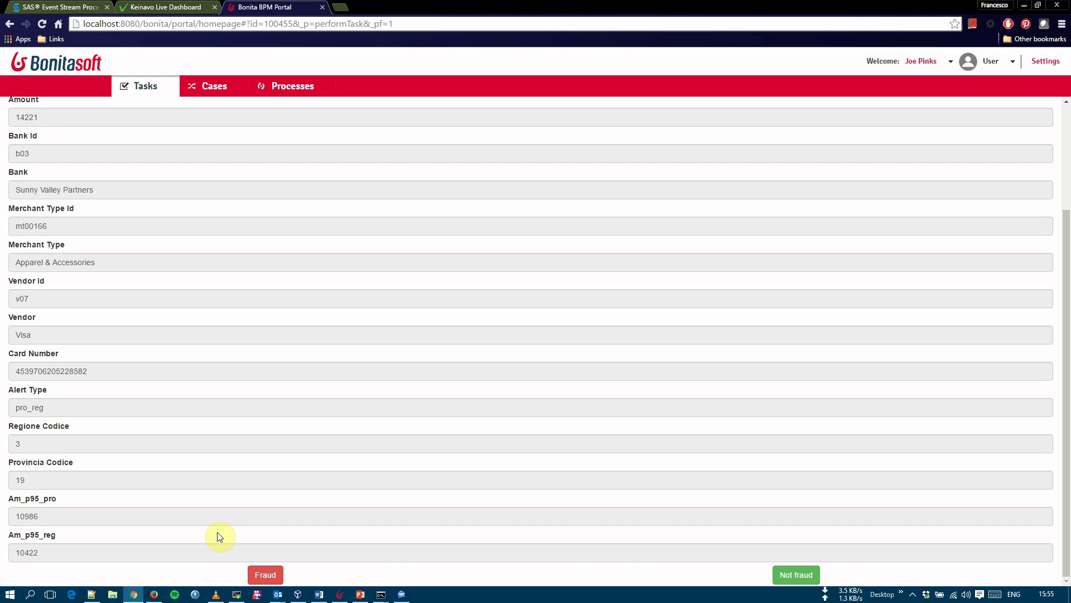
pyautogui.click(266, 575)
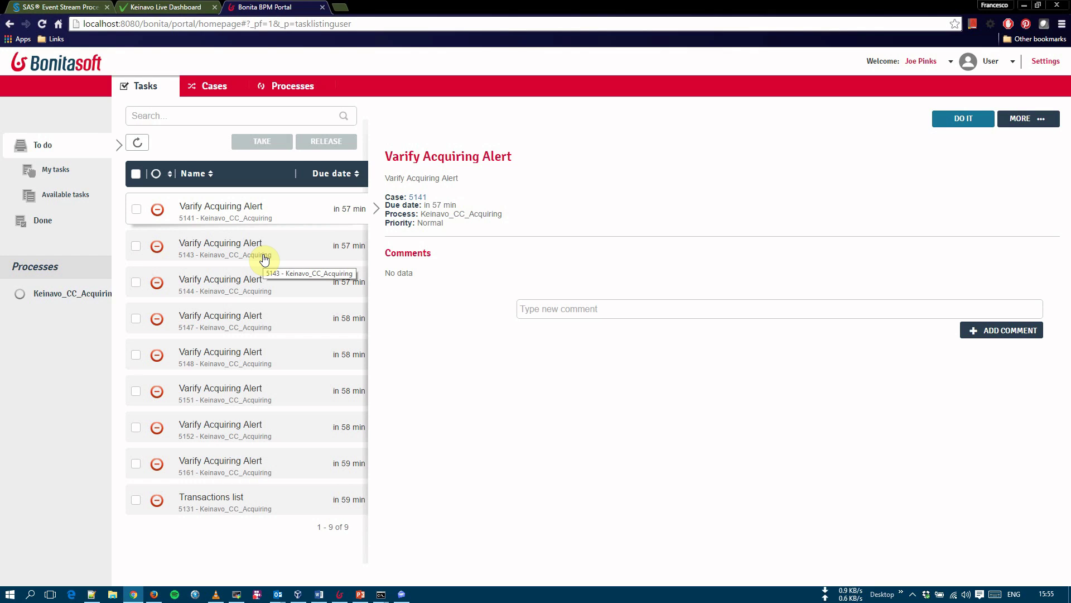
# In the Firefox portal session, refresh tasks and open case 5132's verification form to its end
pyautogui.click(150, 596)
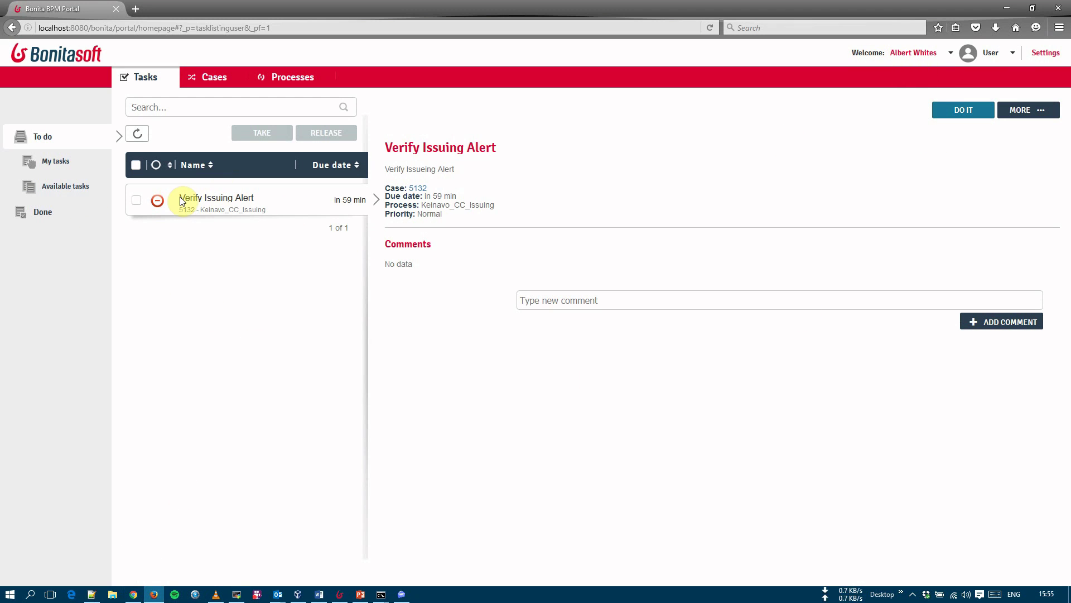
pyautogui.click(139, 139)
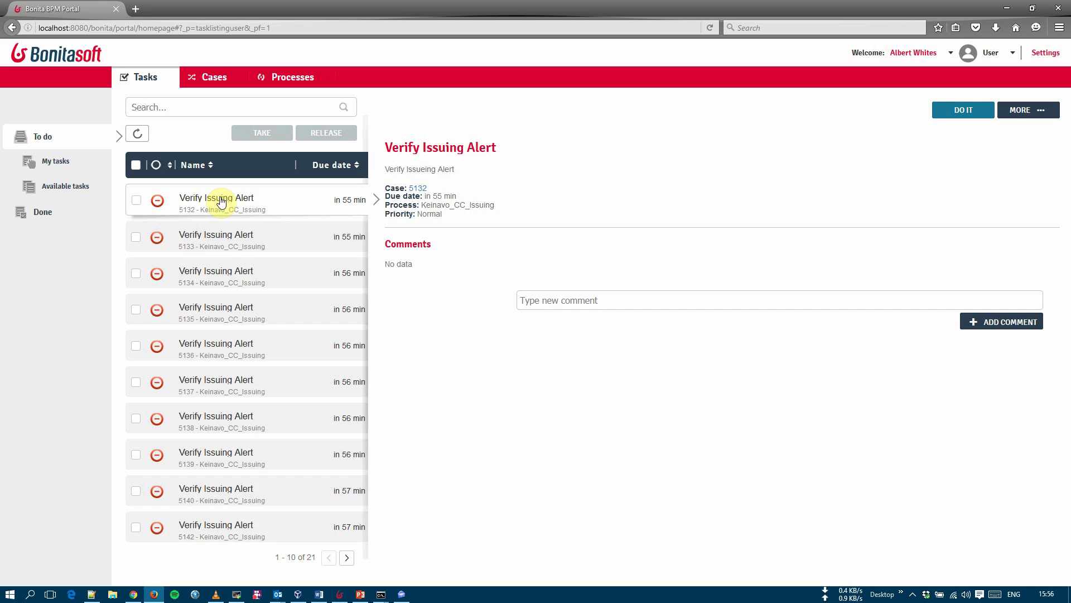
pyautogui.click(957, 108)
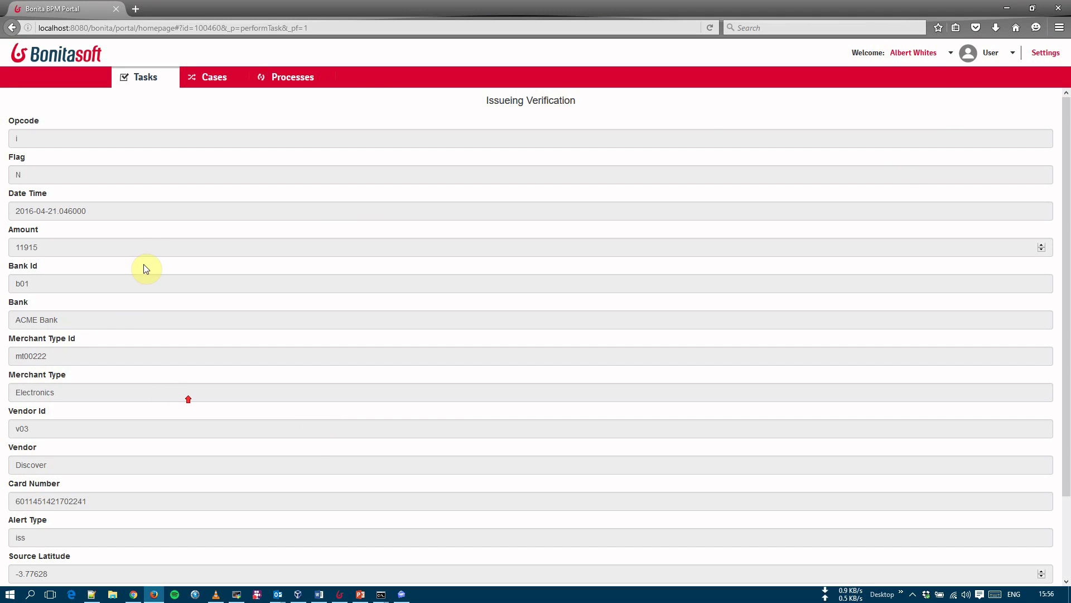
pyautogui.scroll(-3, 127, 209)
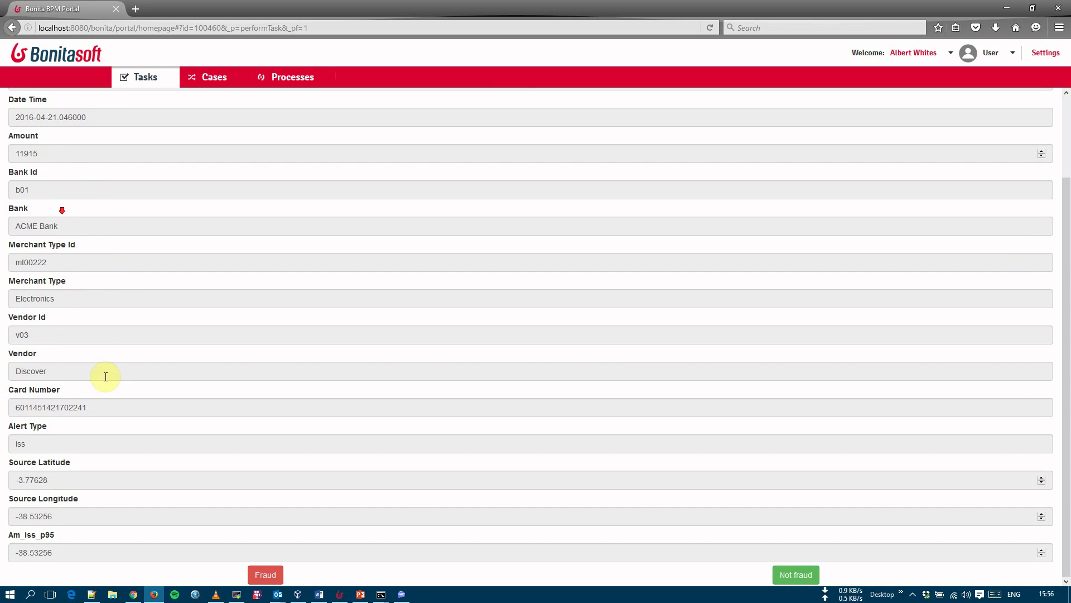